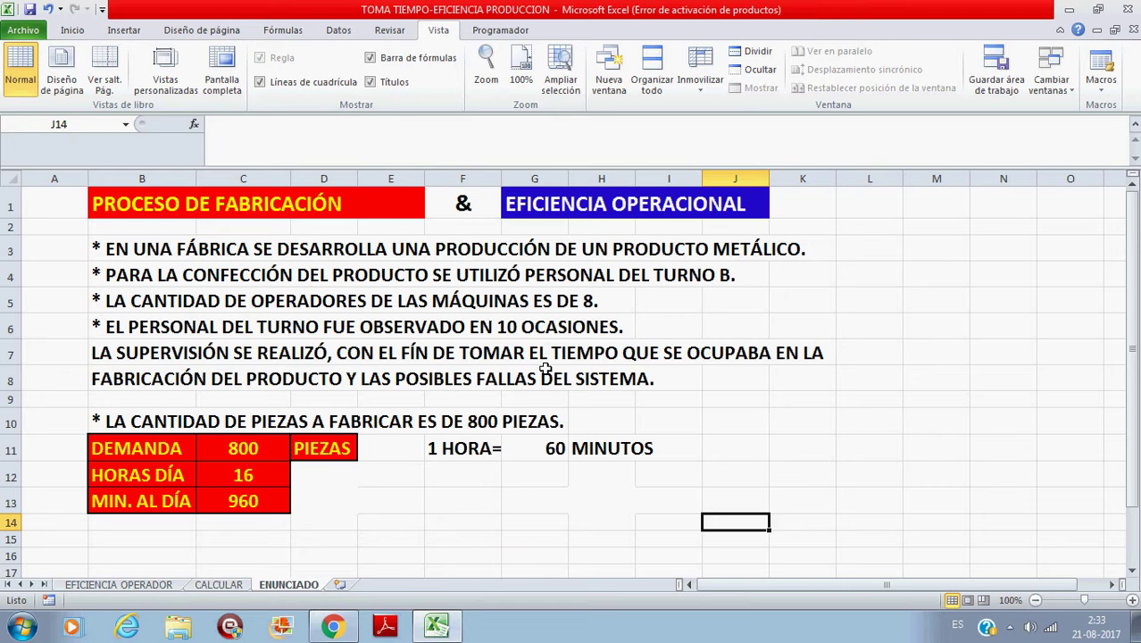
Step: Show the CALCULAR sheet in full-screen view and calculate MIN. AL DÍA in L16 as =16*60
left_click(219, 584)
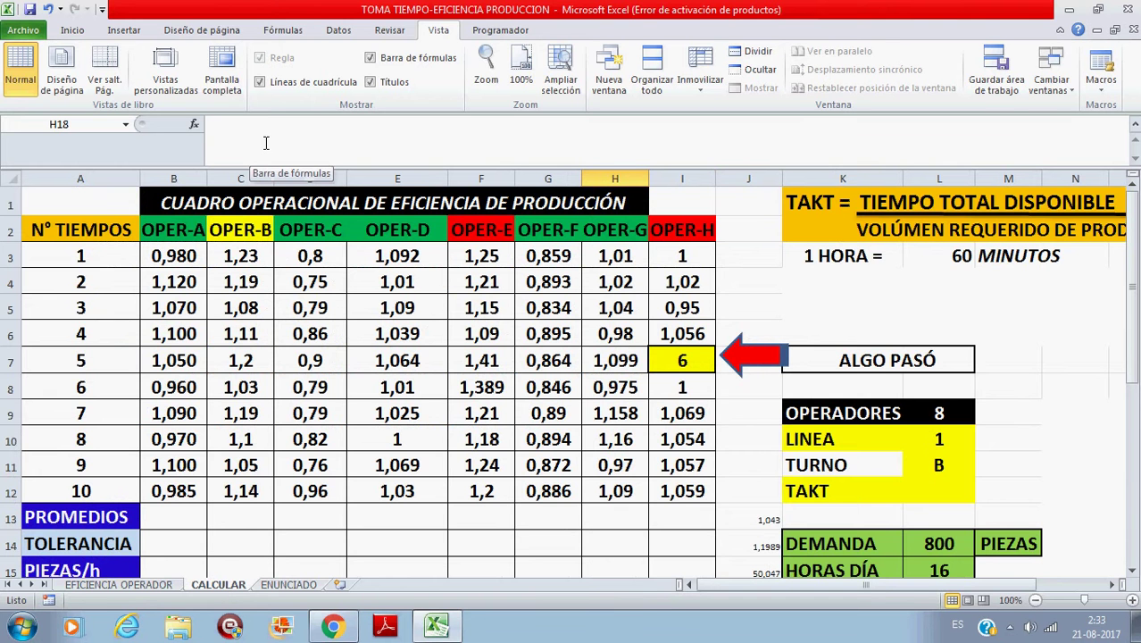
left_click(239, 68)
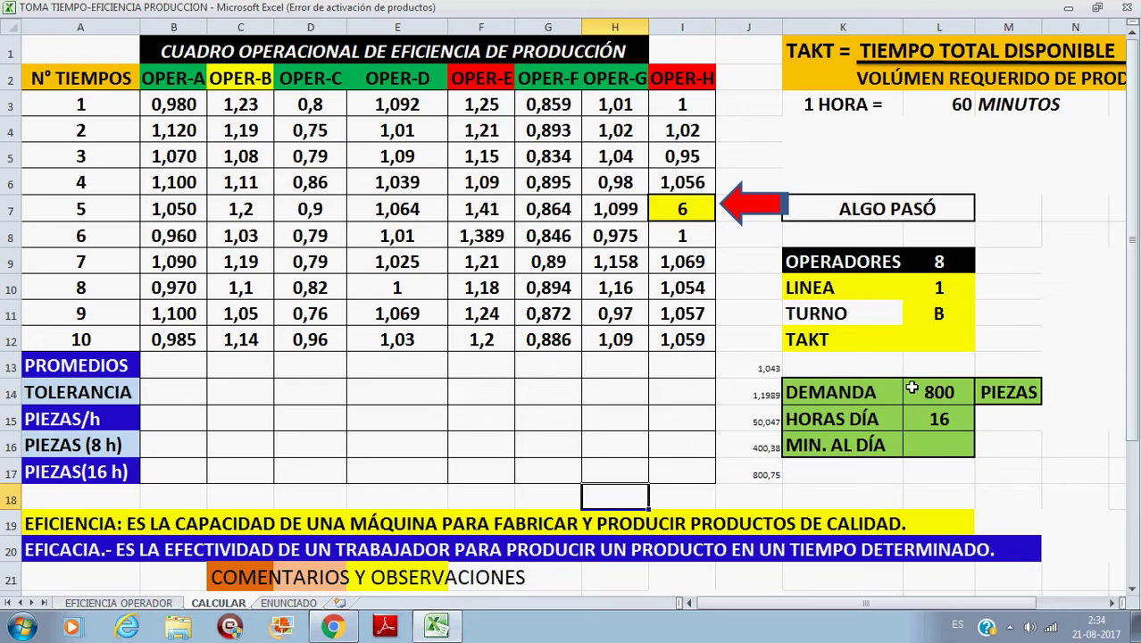
left_click(935, 447)
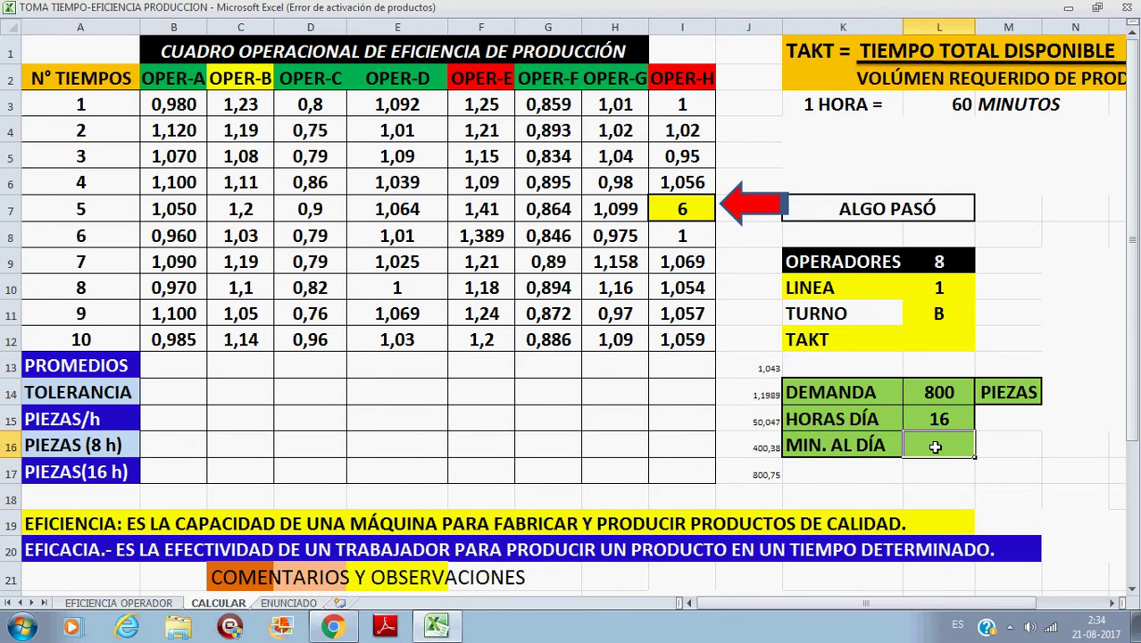
type("=16*")
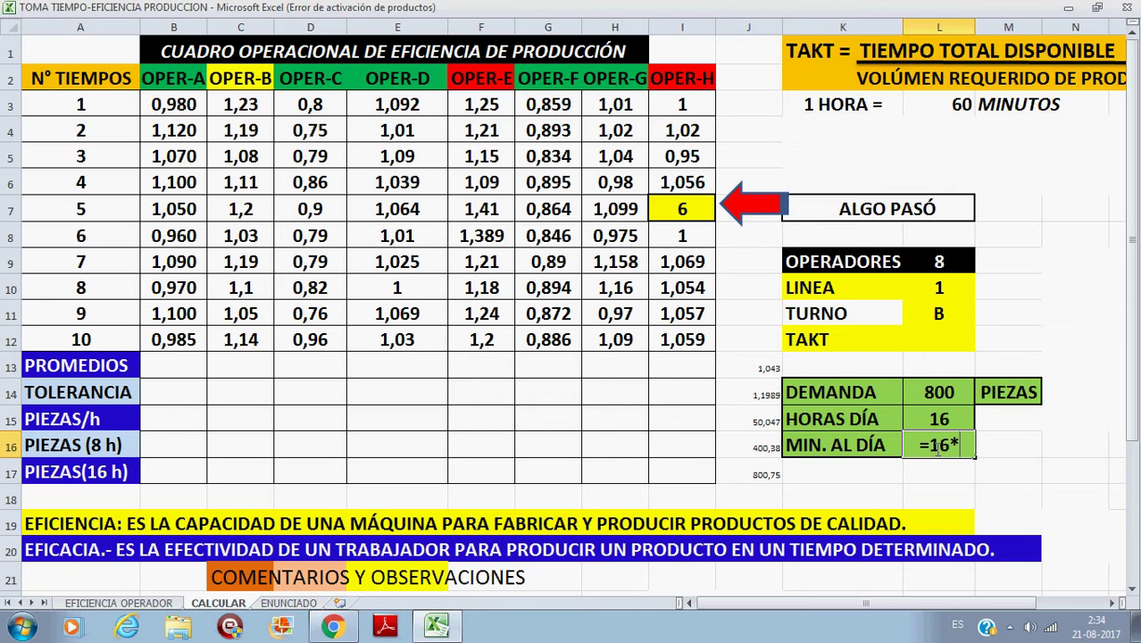
type("60")
key("Return")
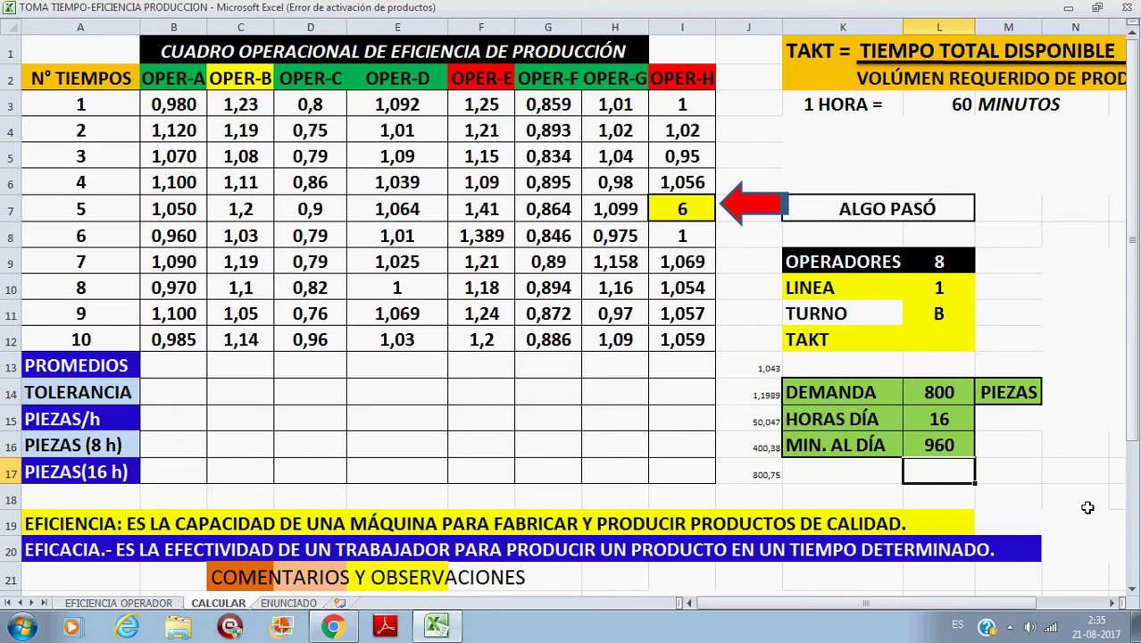
Step: Calculate the TAKT in L12 by dividing the minutes per day by the demand, =L16/L14
left_click(944, 344)
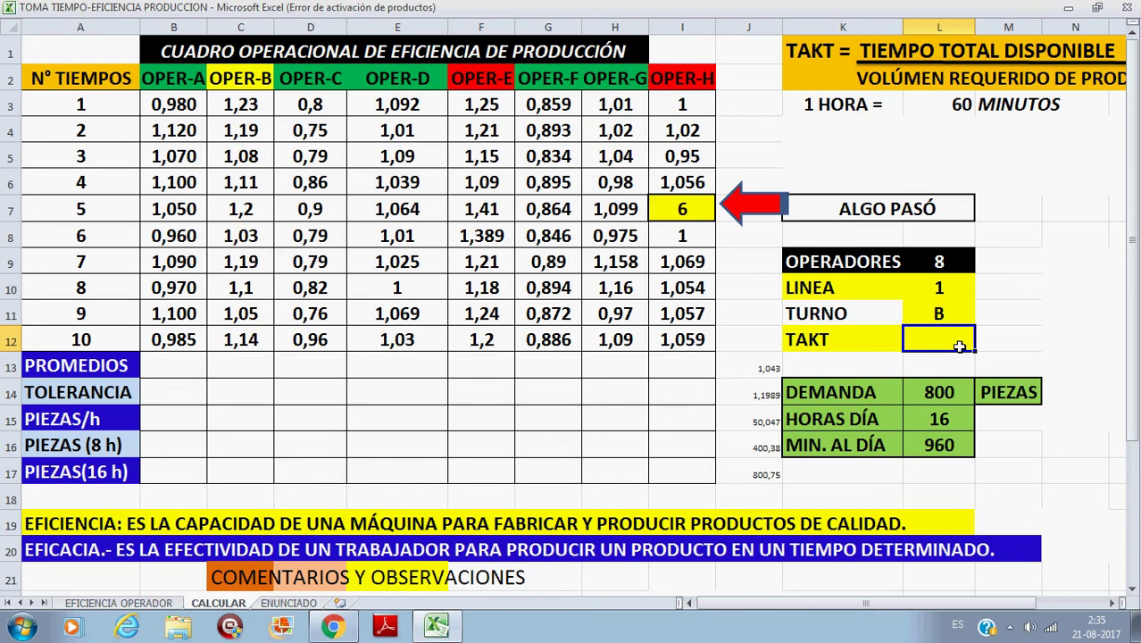
type("=")
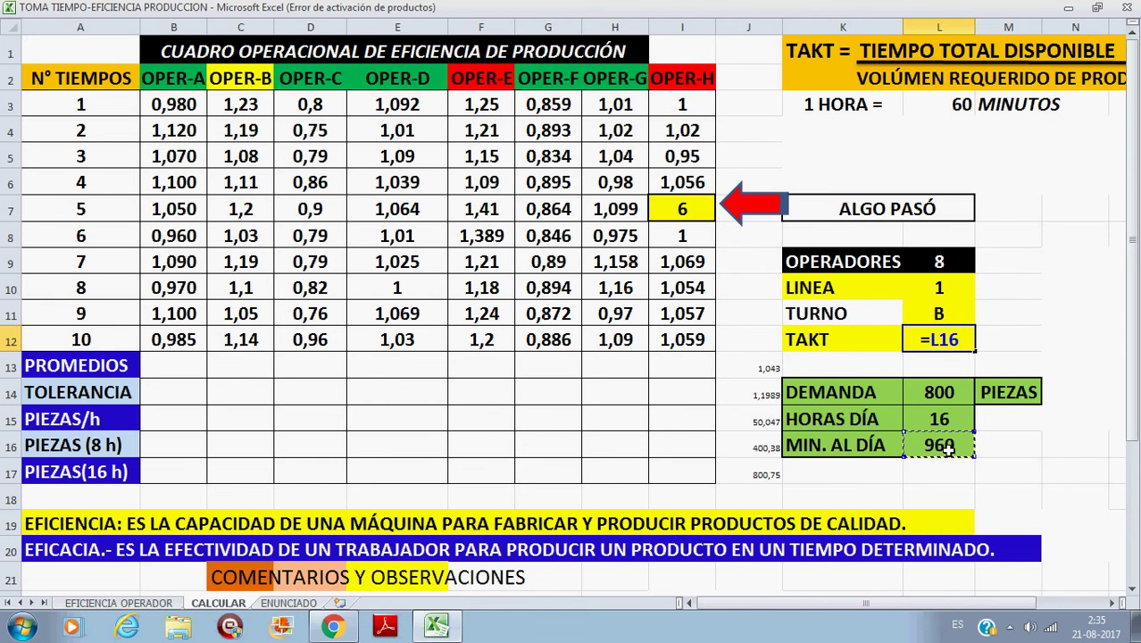
type("/")
left_click(956, 398)
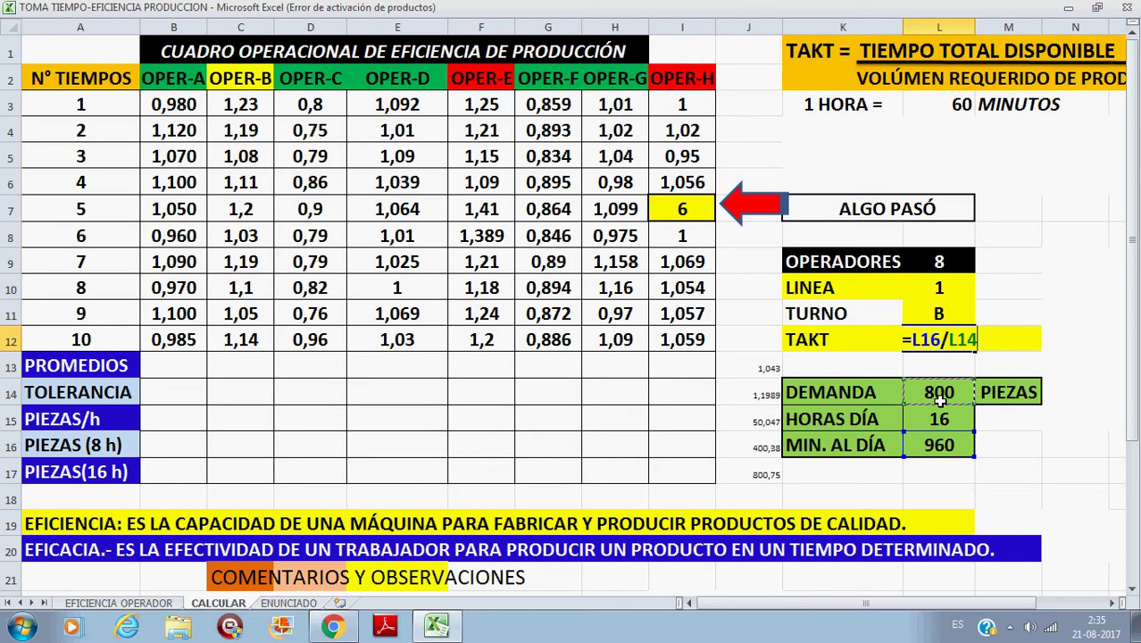
key("Return")
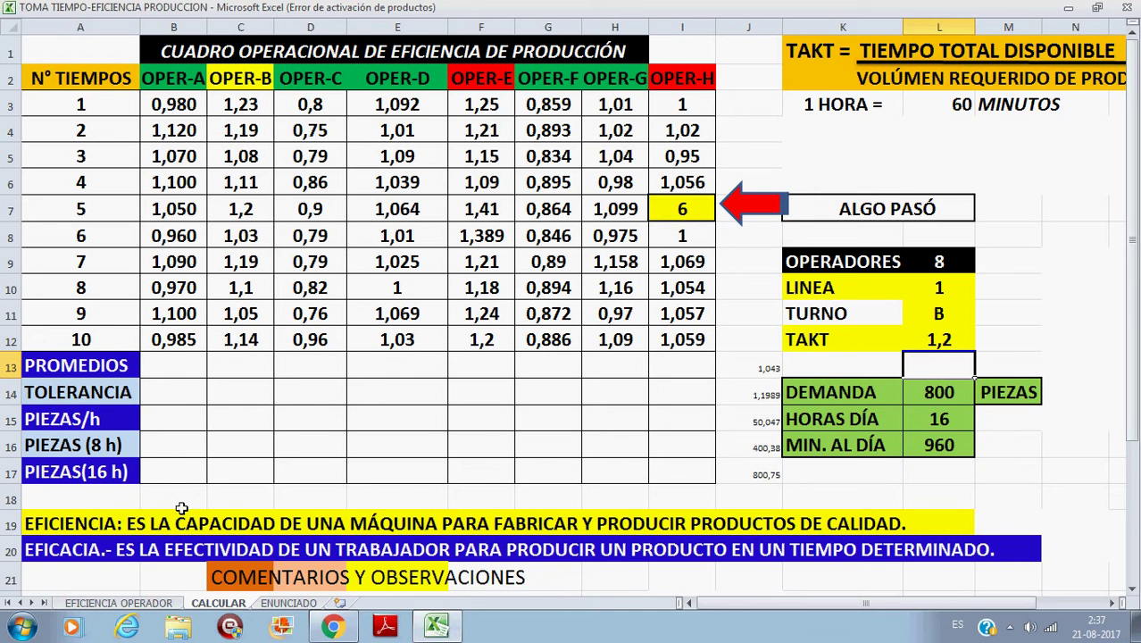
Step: Calculate the average of OPER-A's ten times in B13 with =PROMEDIO(B3:B12)
left_click(181, 368)
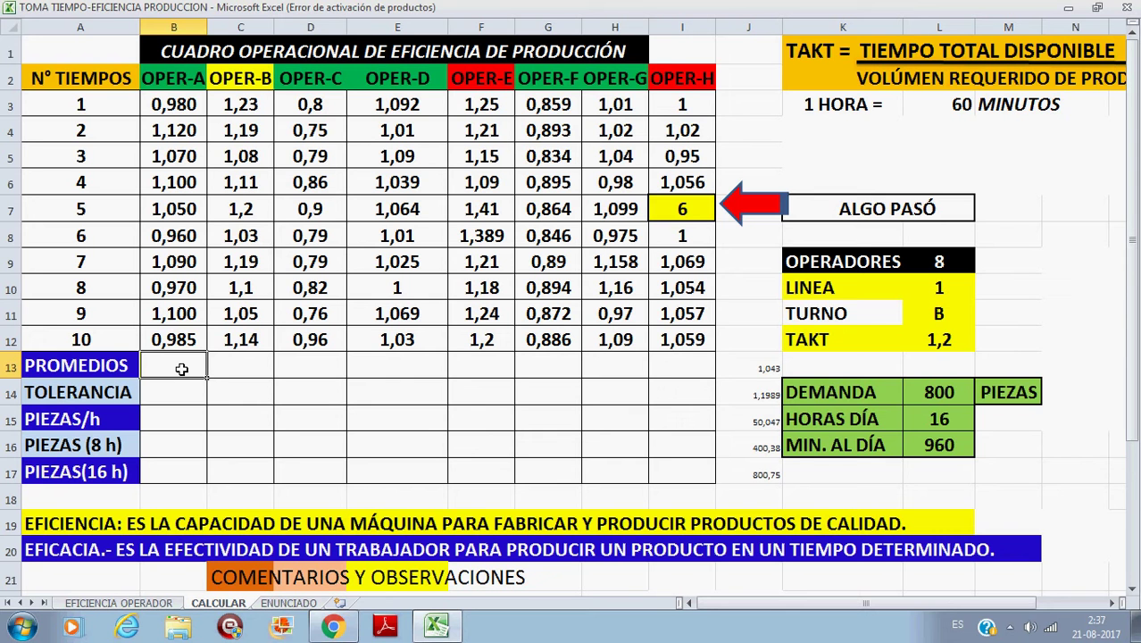
type("=pro")
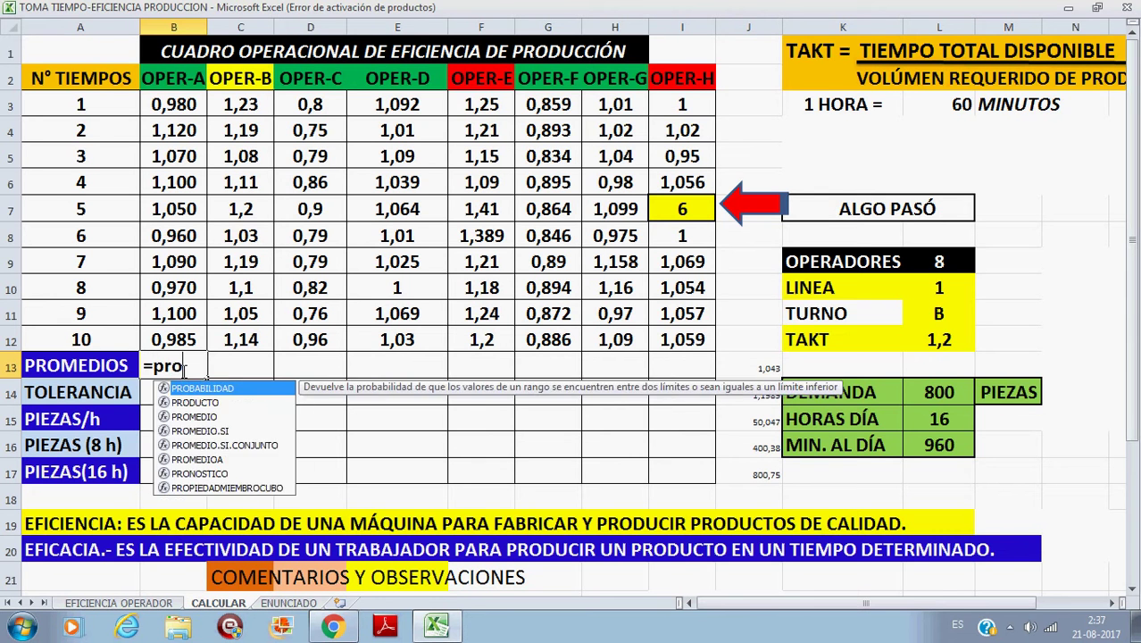
type("medio")
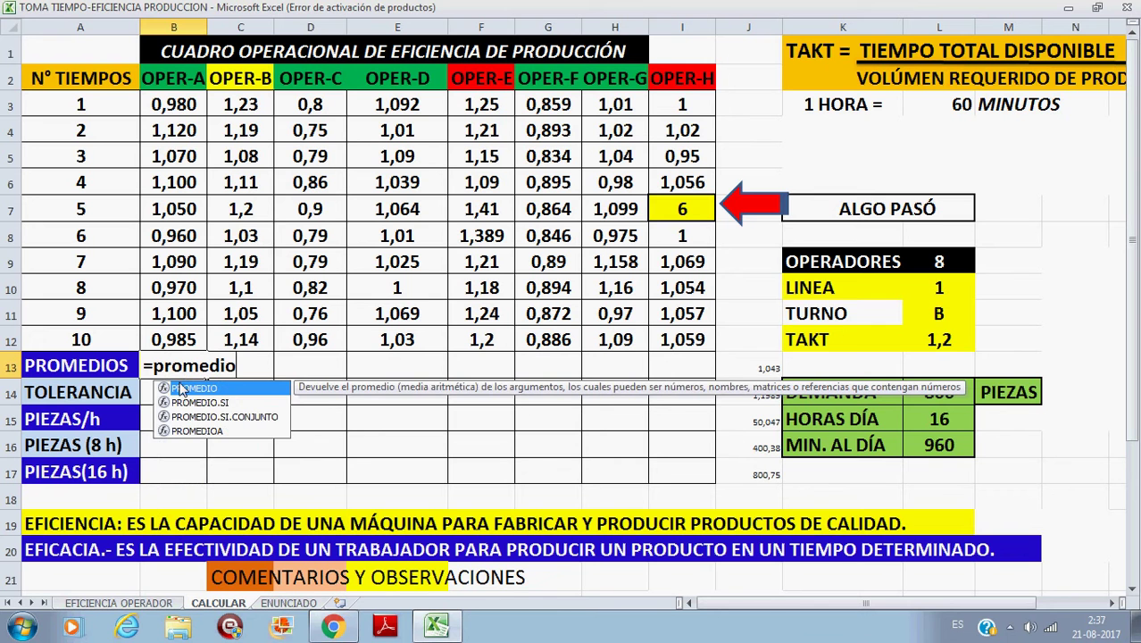
double_click(187, 387)
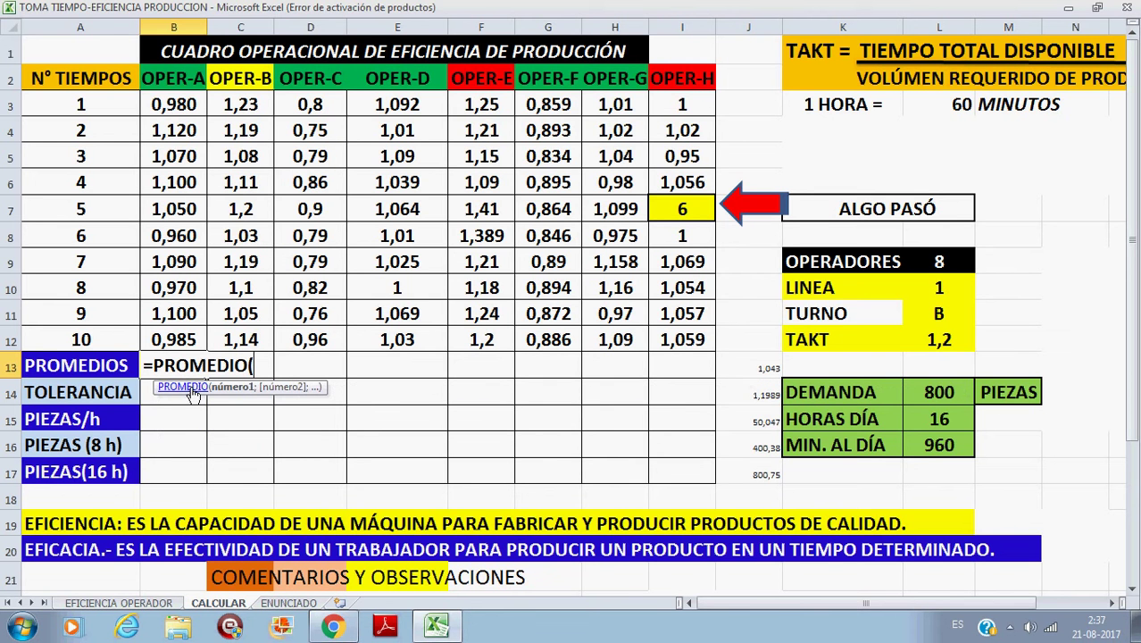
left_click(183, 108)
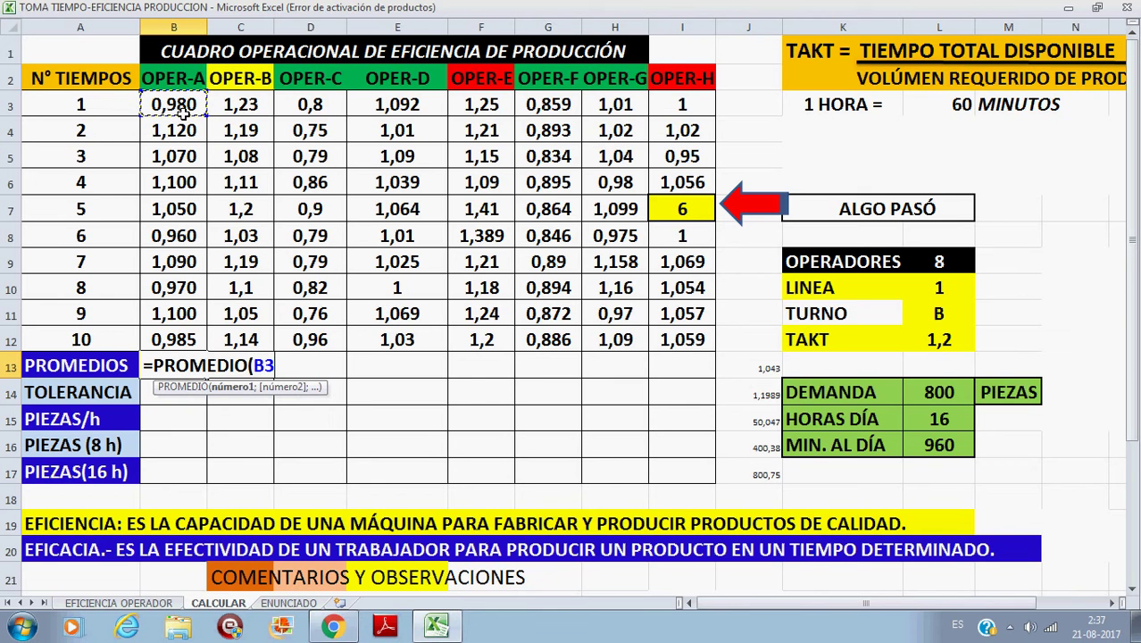
left_click_drag(183, 112, 195, 340)
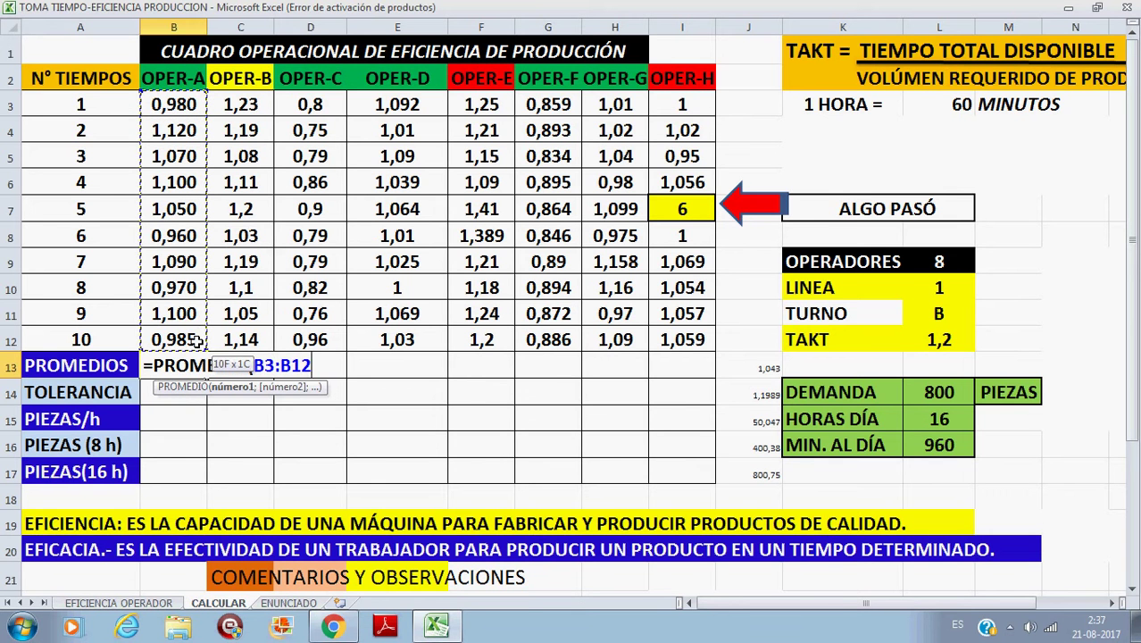
left_click(195, 340)
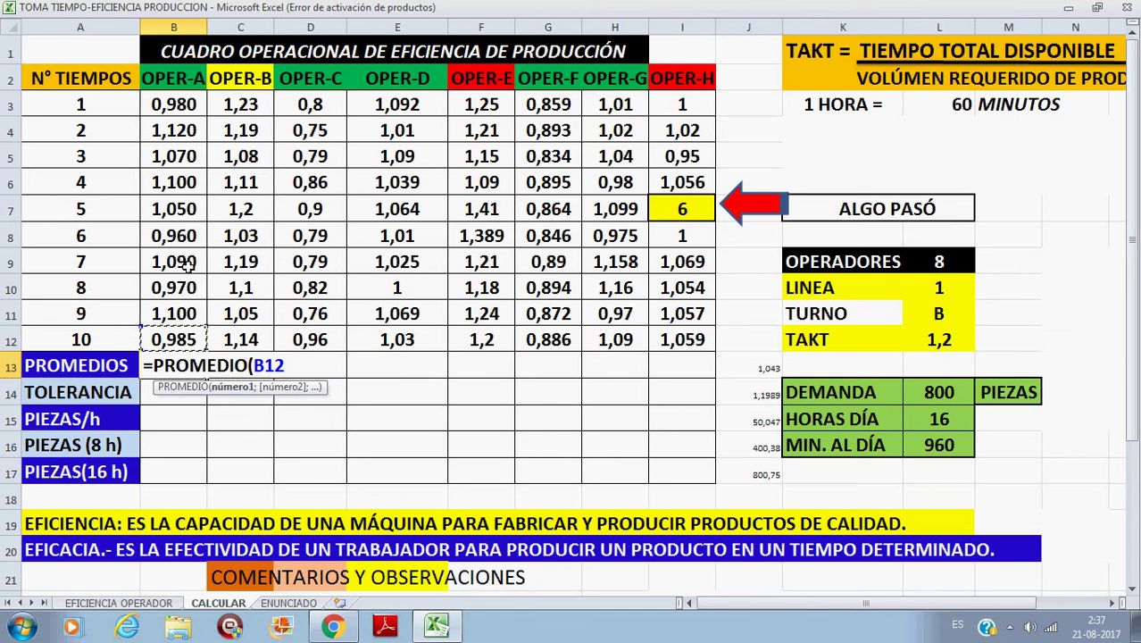
left_click_drag(181, 108, 194, 345)
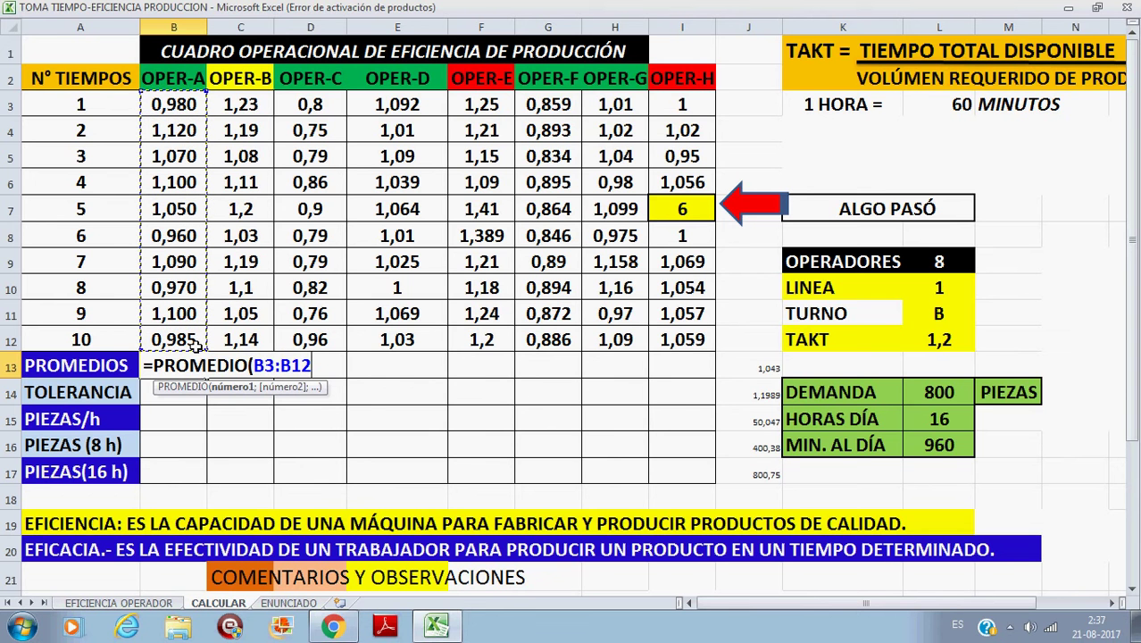
type(")")
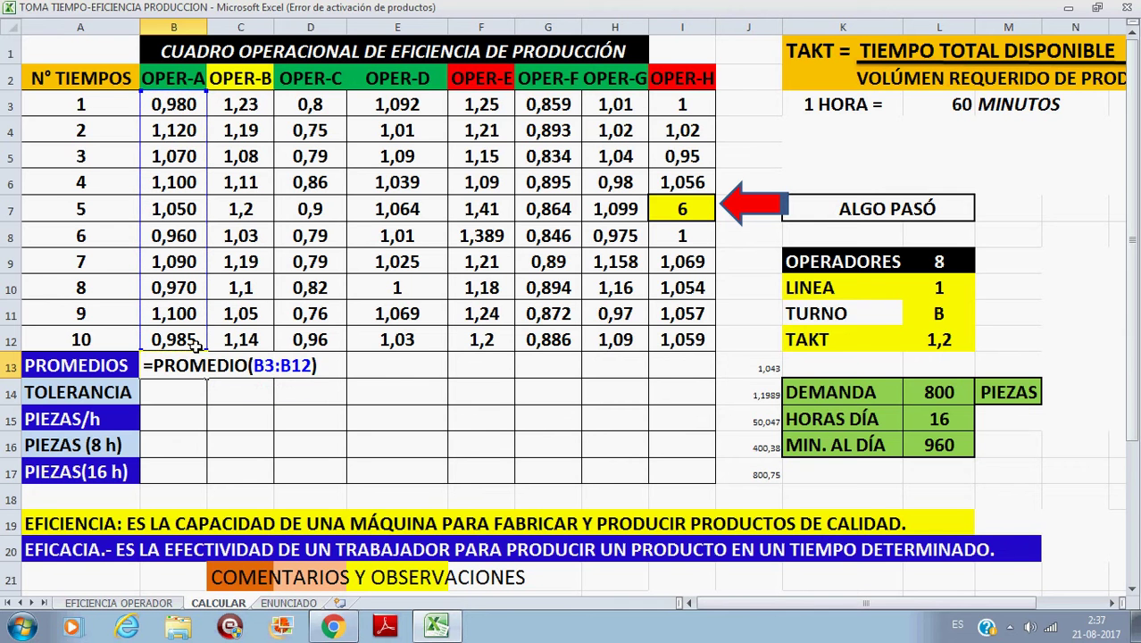
key("Return")
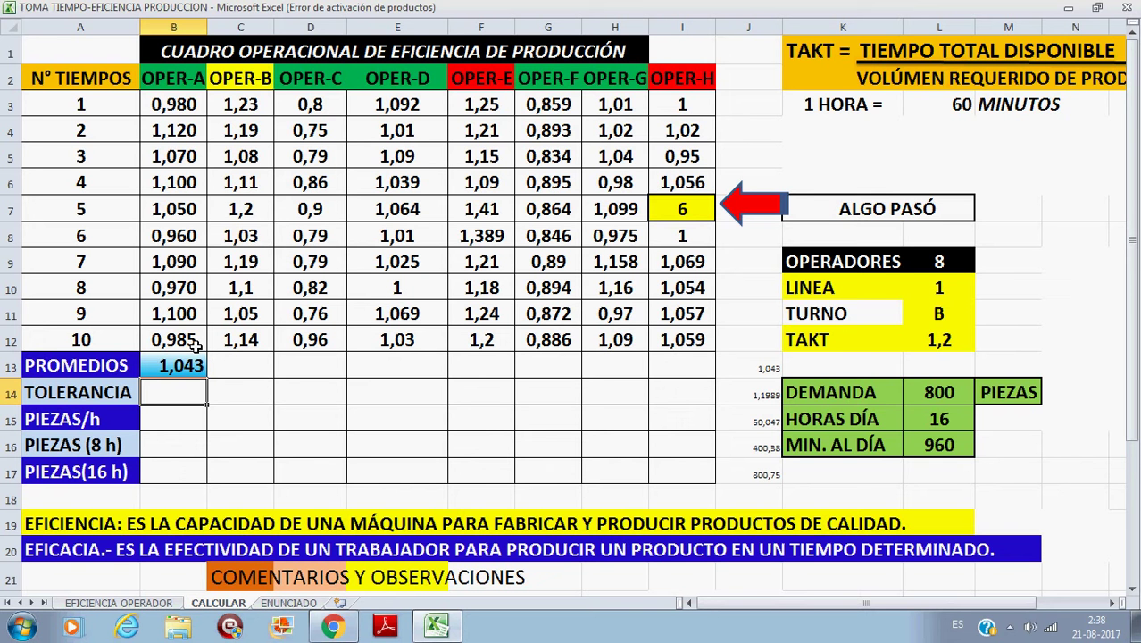
Step: Calculate OPER-A's TOLERANCIA in B14 by multiplying the average by 1,15, =B13*1,15
type("=")
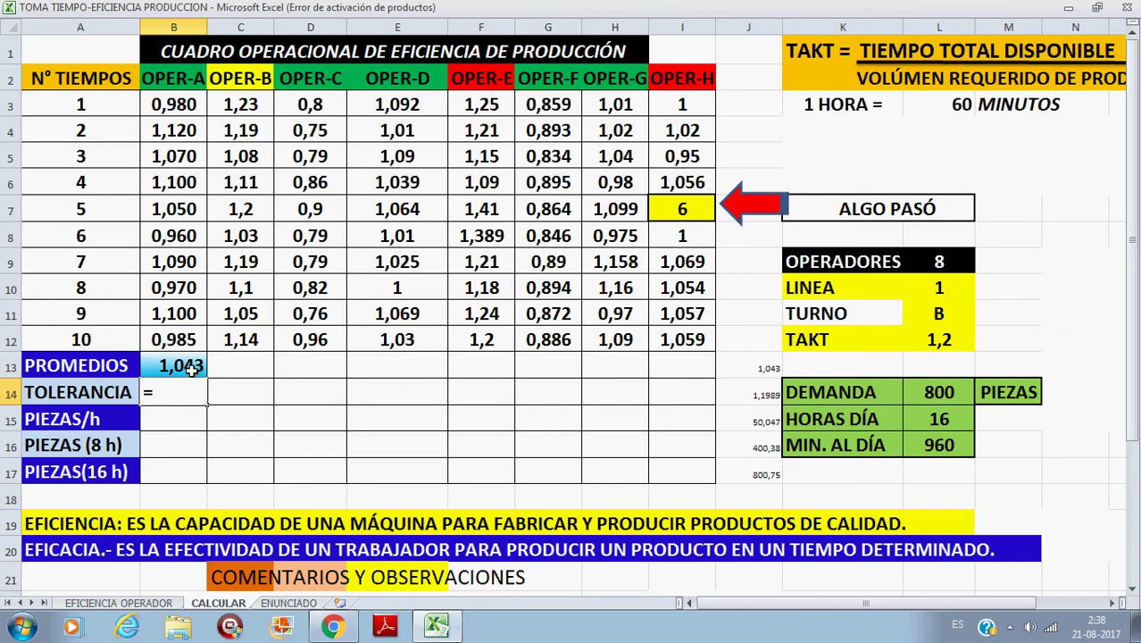
left_click(190, 368)
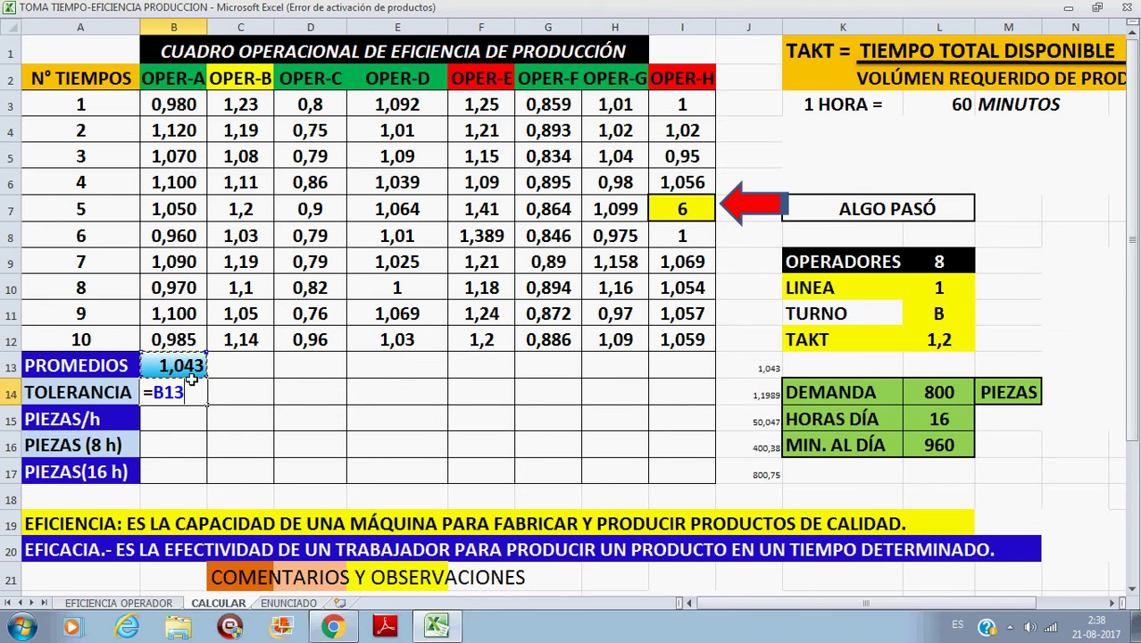
type("*1,12")
key("BackSpace")
type("5")
key("Return")
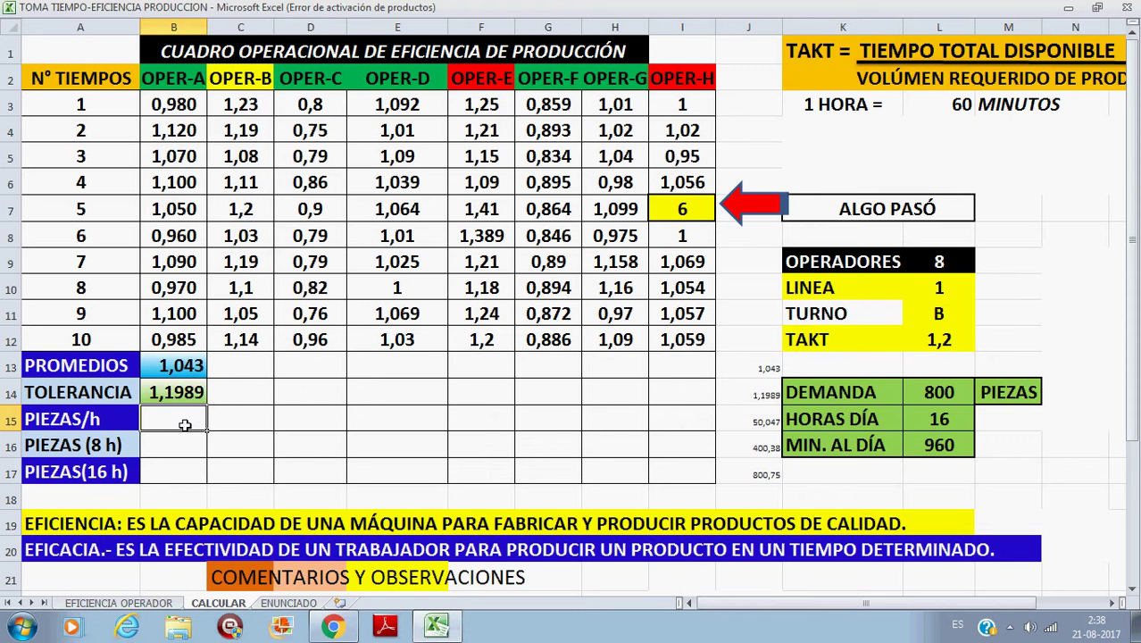
Step: Calculate OPER-A's PIEZAS/h in B15 by dividing the 60 minutes by the tolerance time, =L3/B14
type("=")
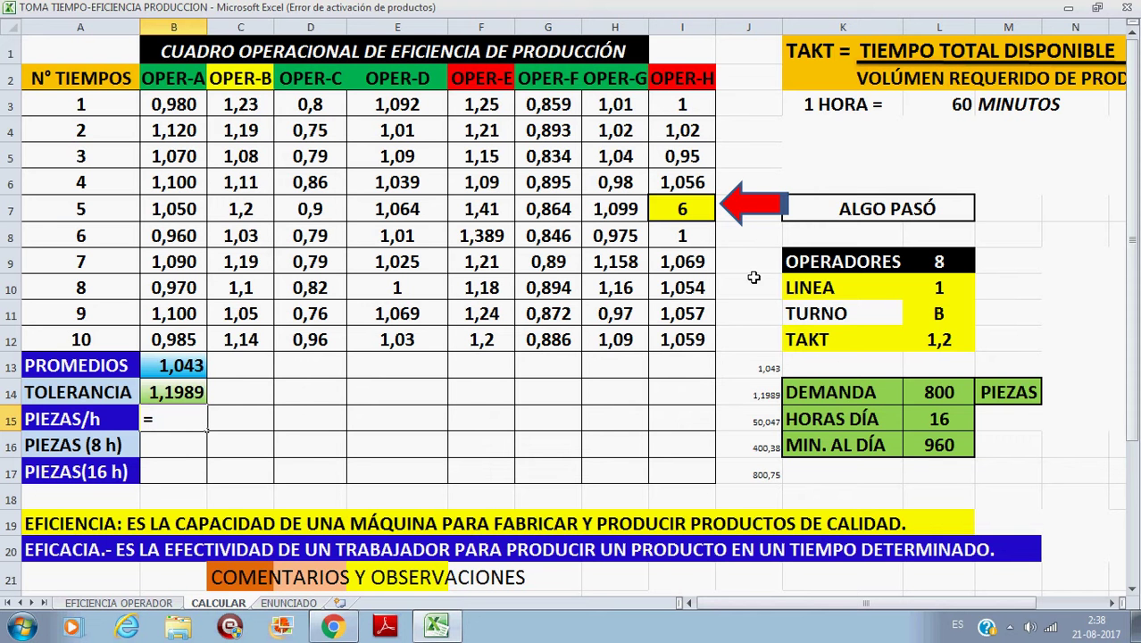
left_click(957, 109)
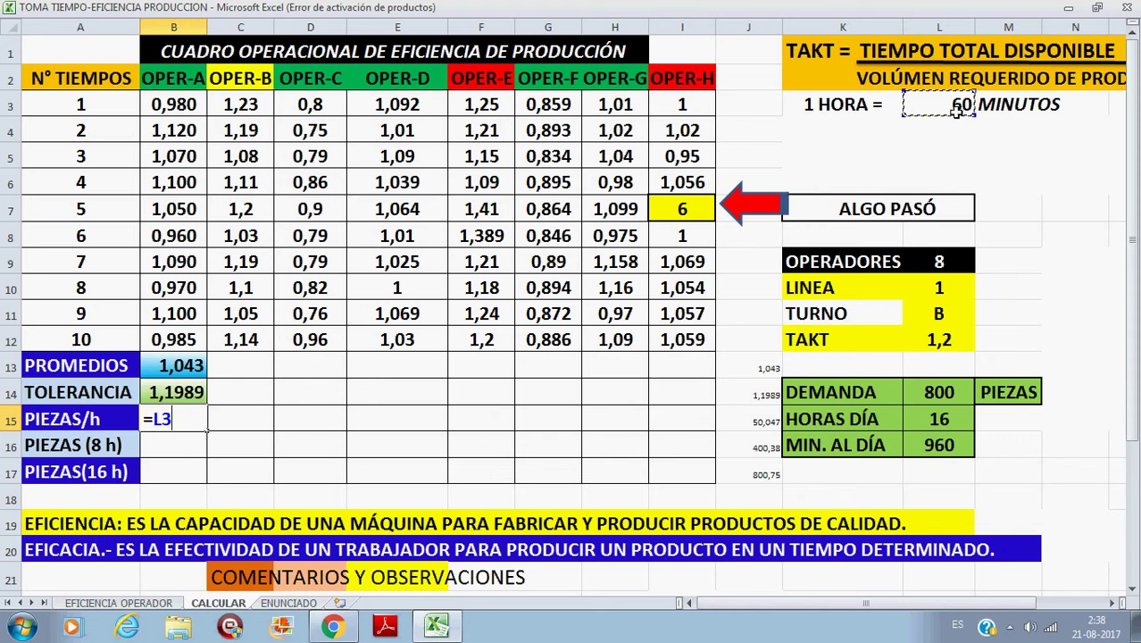
type("/")
left_click(182, 399)
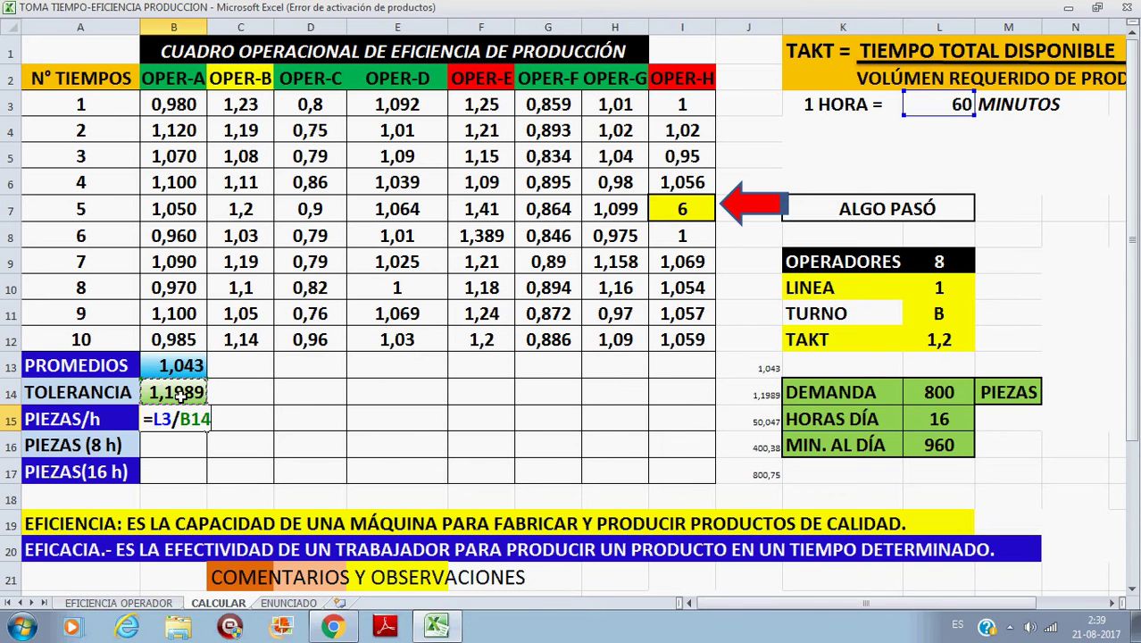
key("Return")
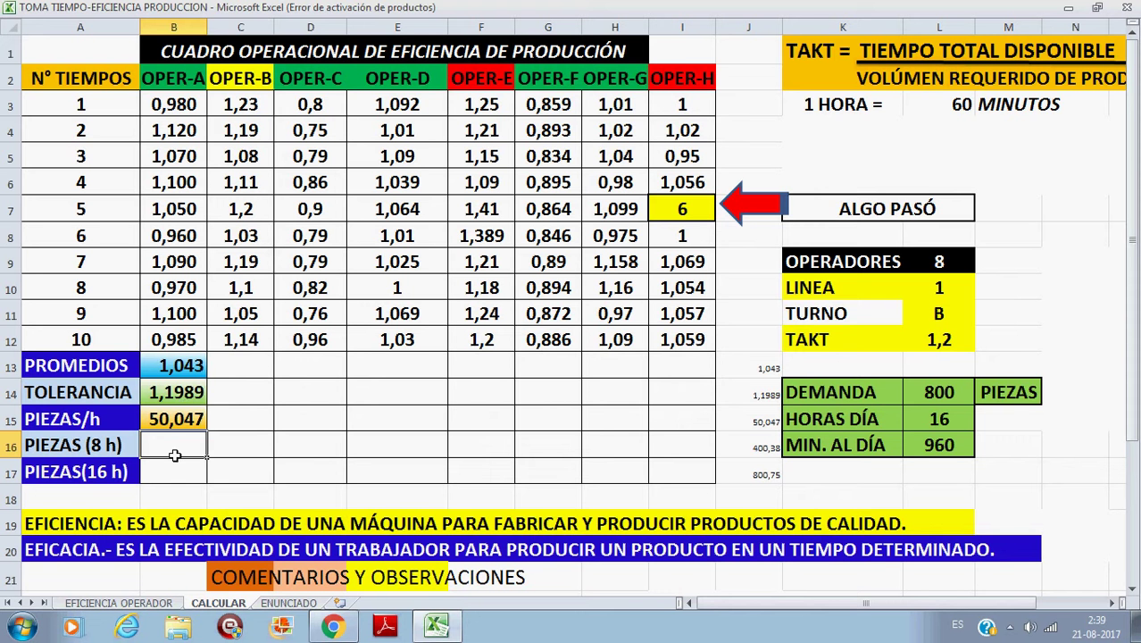
Step: Calculate OPER-A's PIEZAS (8 h) in B16 by multiplying the hourly pieces by 8, =B15*8
type("=")
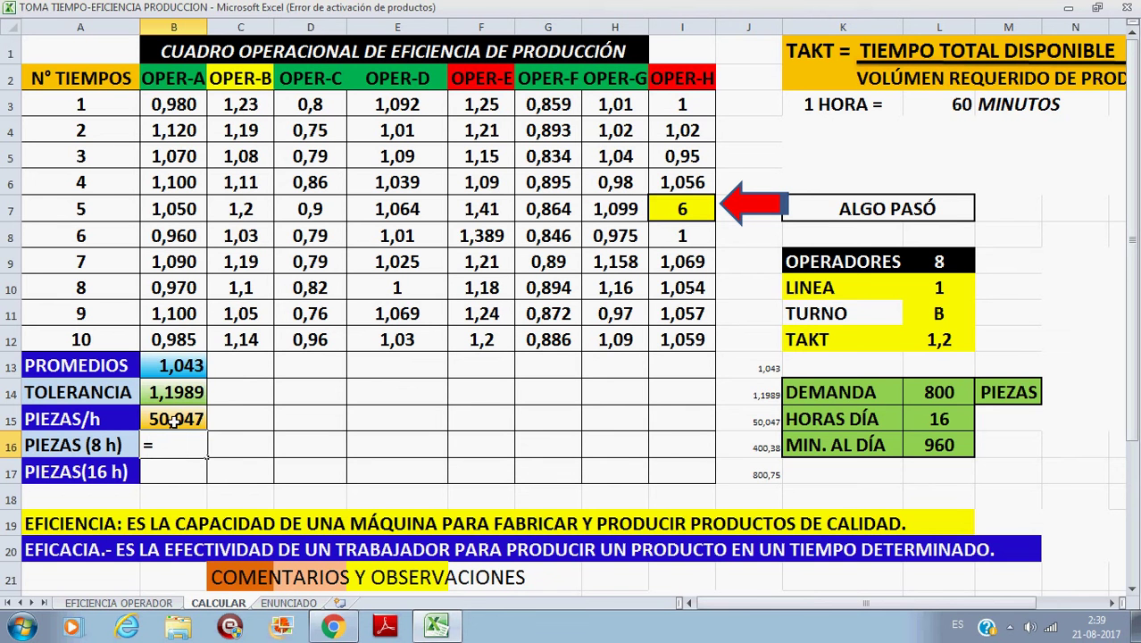
left_click(173, 420)
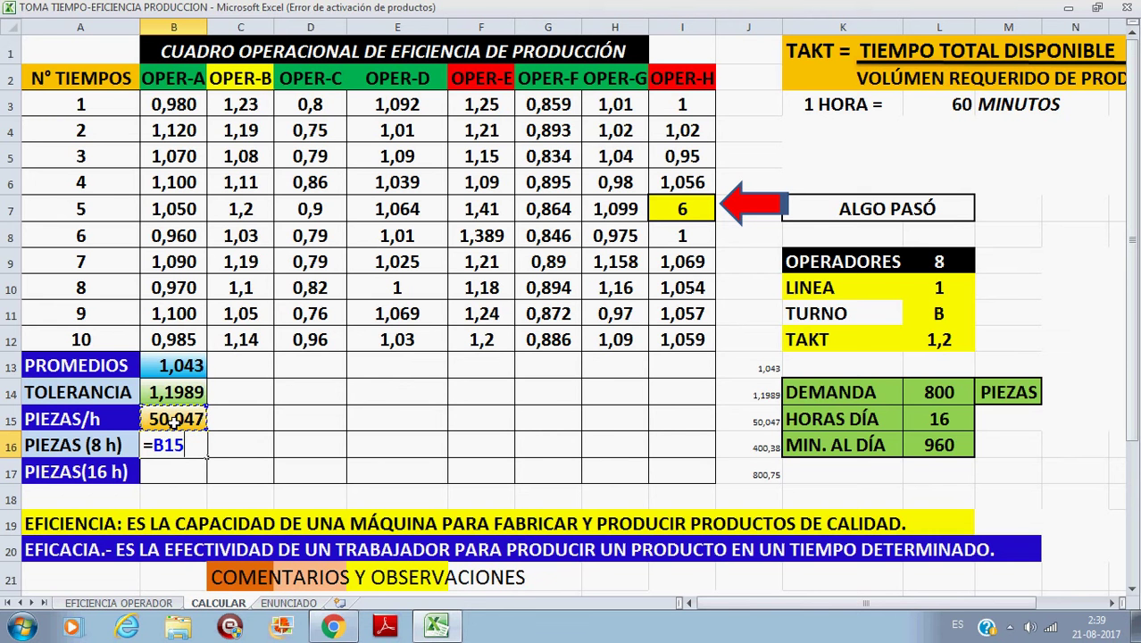
type("*8")
key("Return")
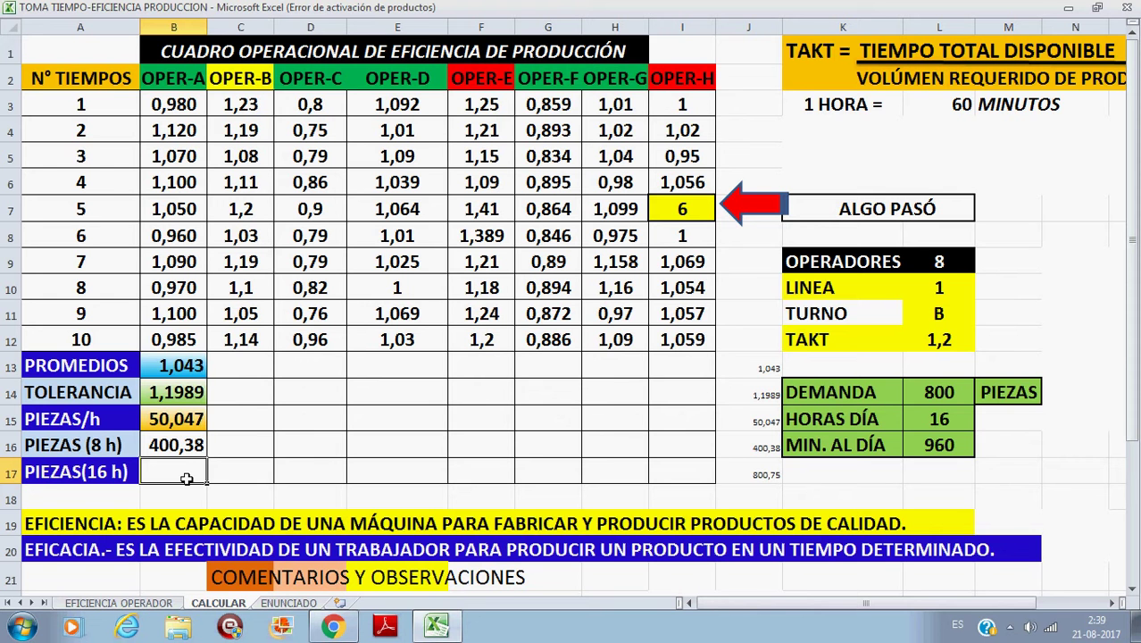
Step: Calculate OPER-A's PIEZAS(16 h) in B17 by multiplying the hourly pieces by 16, =B15*16
type("=")
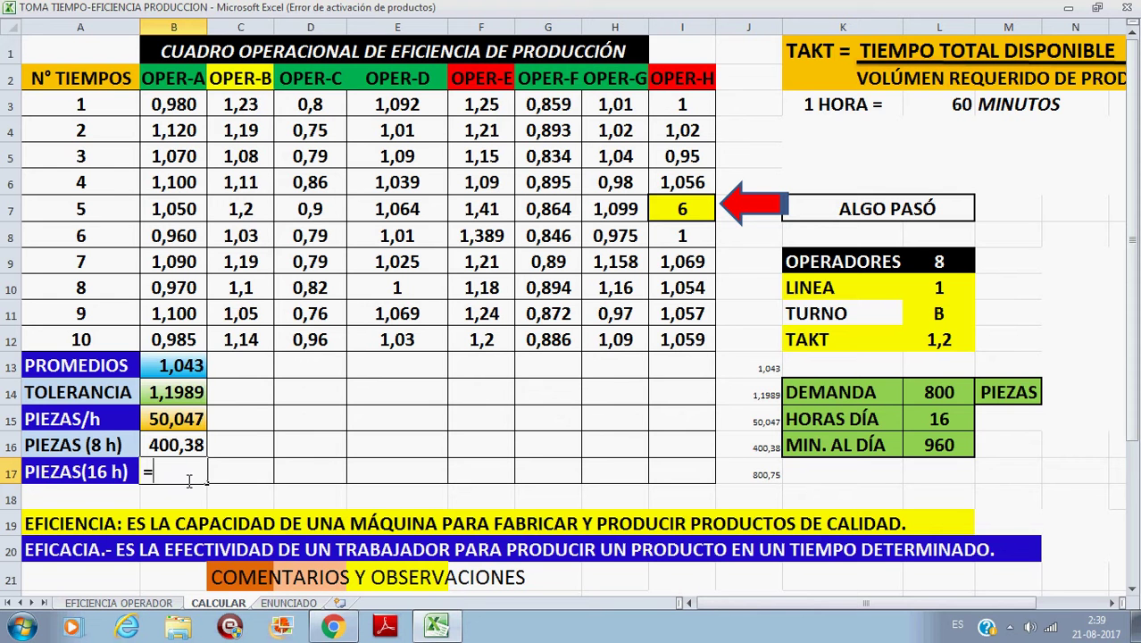
left_click(183, 425)
type("*")
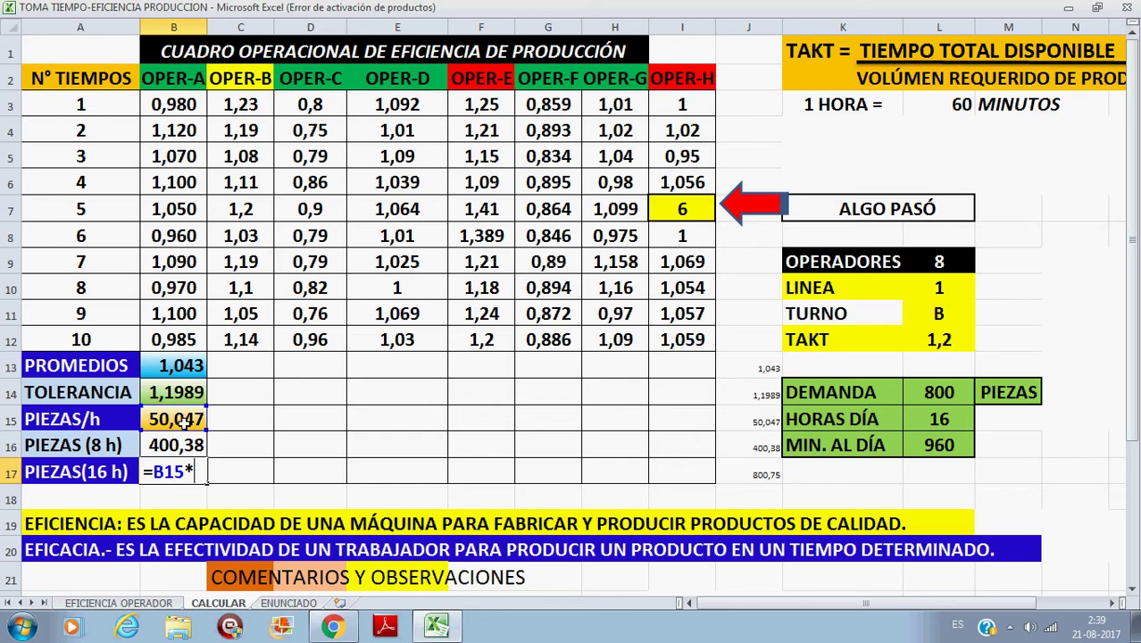
type("16")
key("Return")
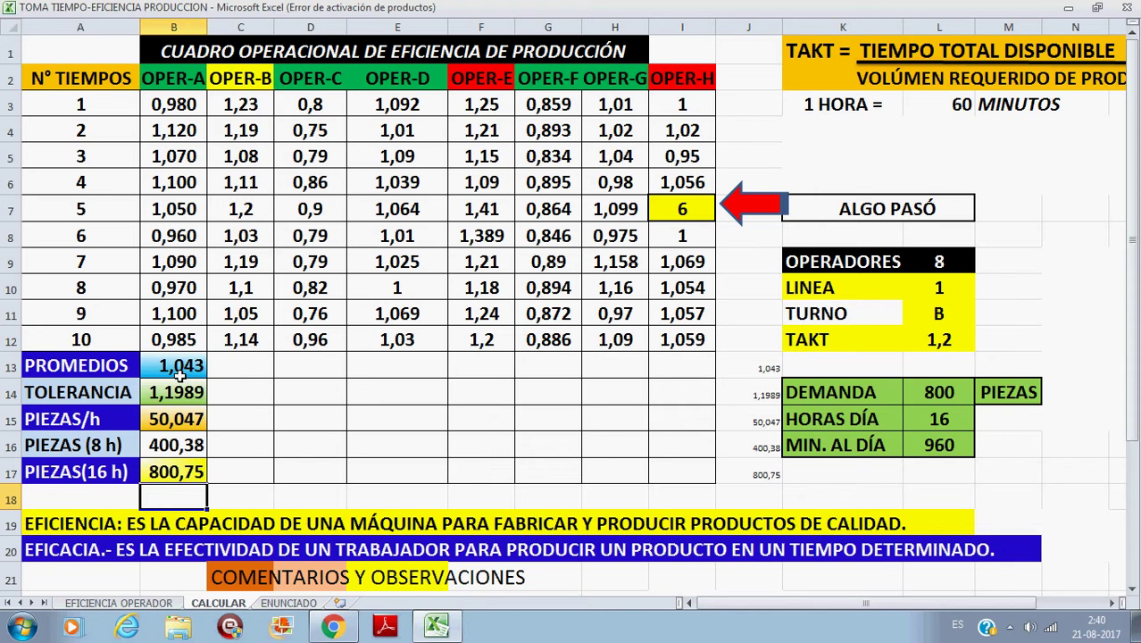
Step: Fill the PROMEDIOS formula from B13 across to I13 for operators OPER-B through OPER-H
left_click(183, 375)
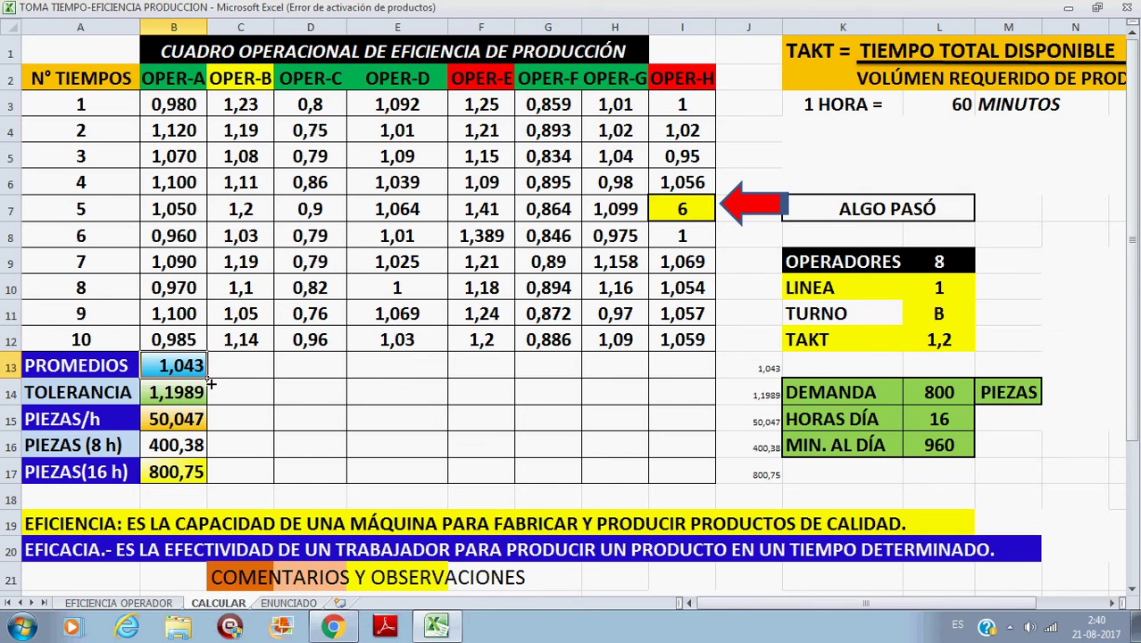
left_click_drag(211, 384, 693, 381)
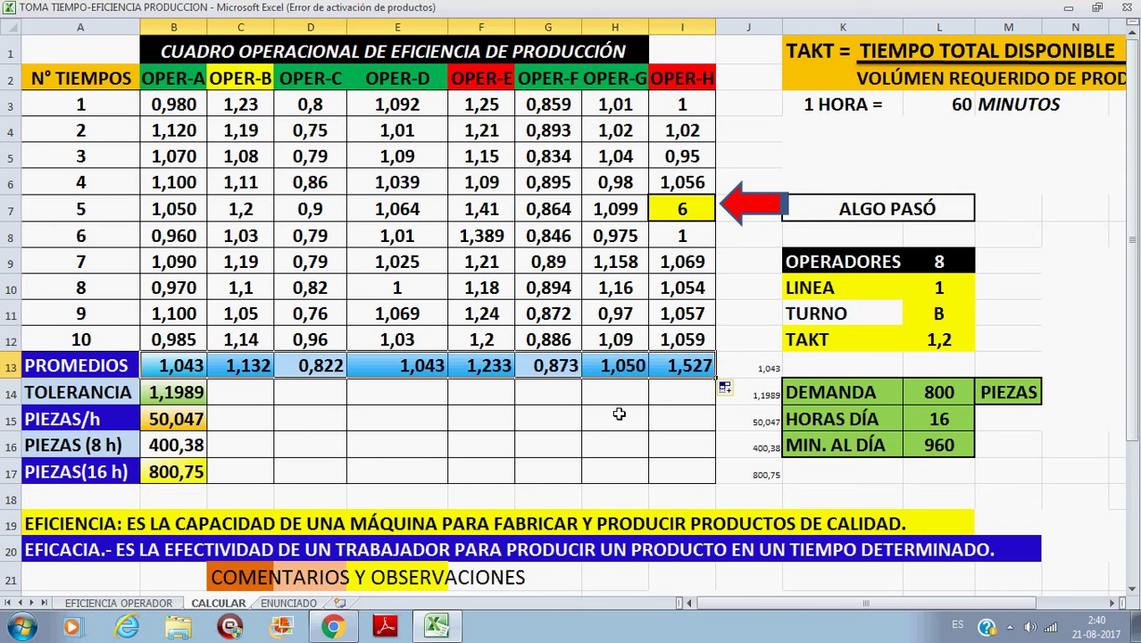
left_click(433, 505)
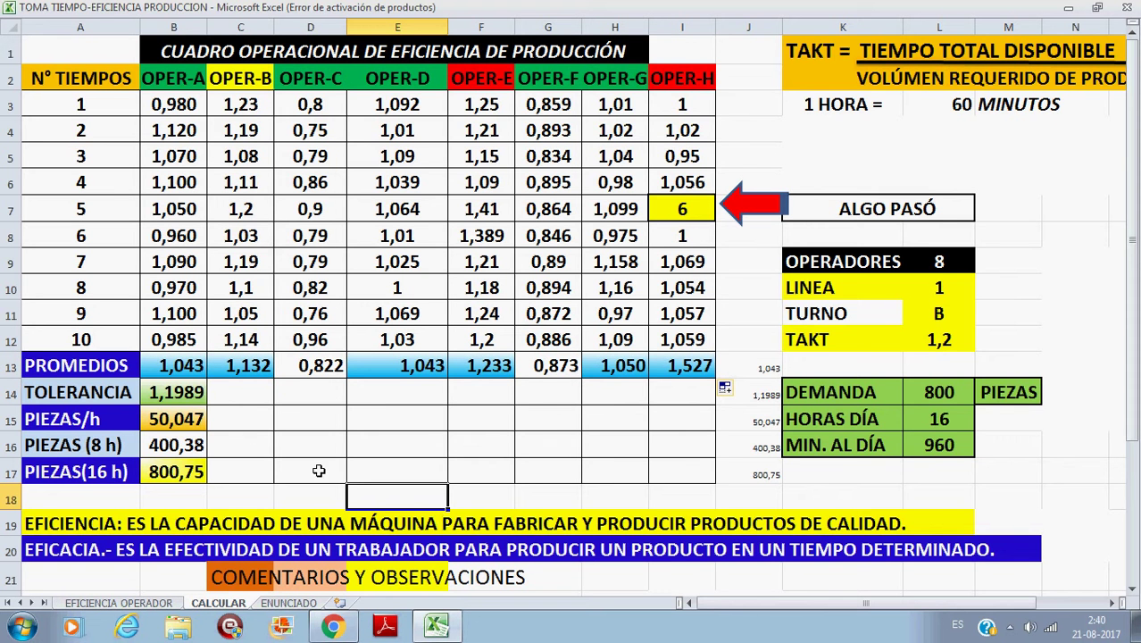
Step: Fill the TOLERANCIA formula from B14 across to I14 for operators OPER-B through OPER-H
left_click(187, 400)
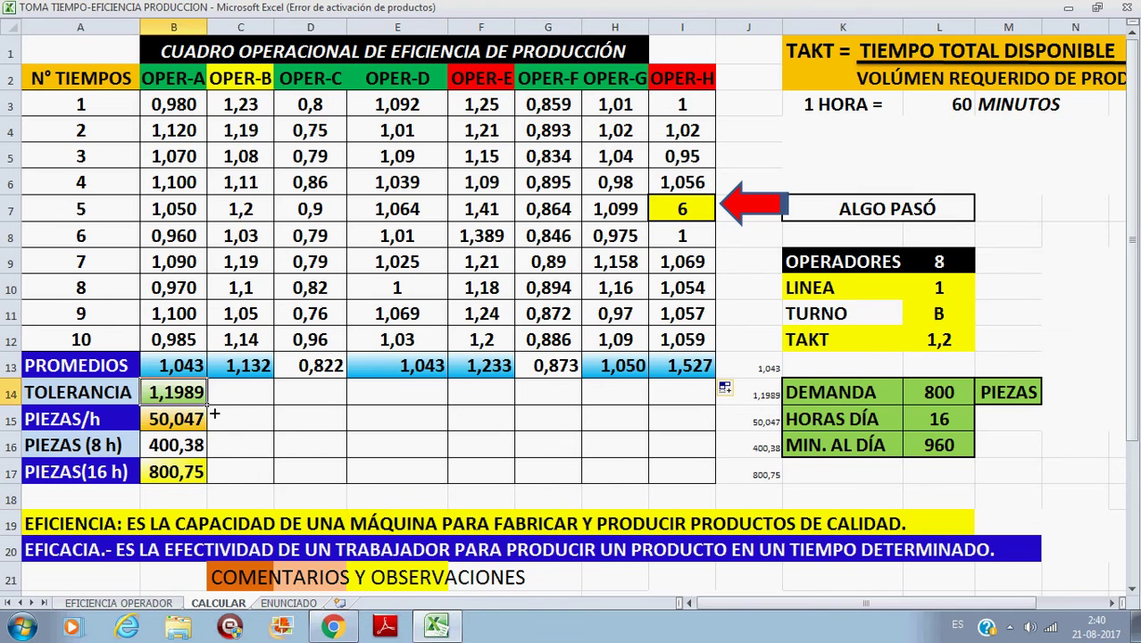
left_click_drag(214, 413, 690, 402)
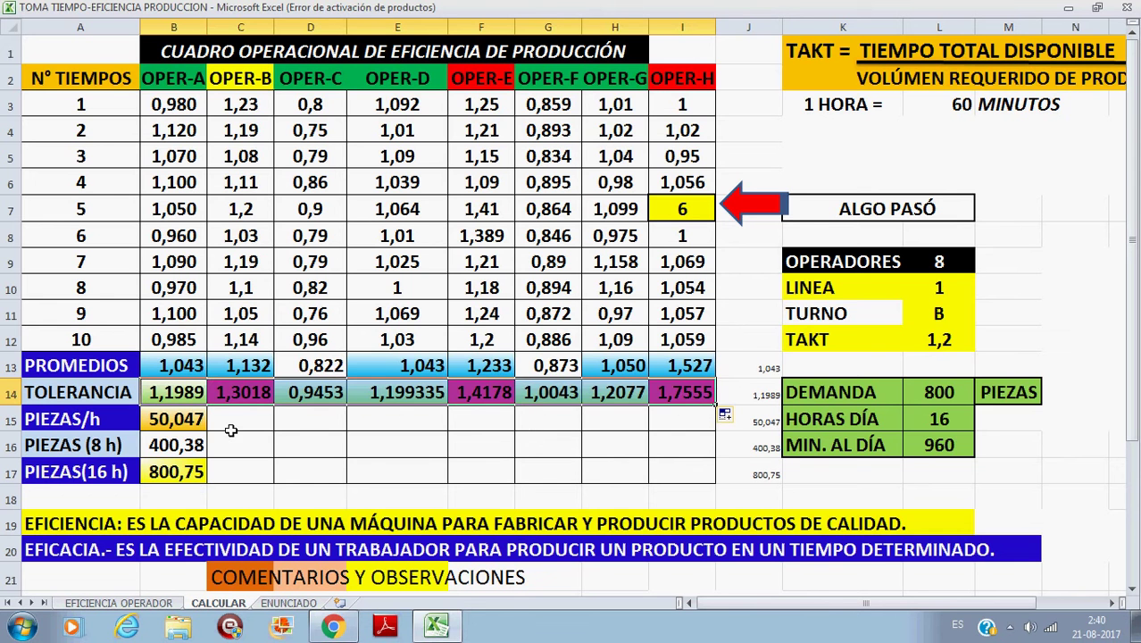
Step: Try to fill the PIEZAS/h and PIEZAS (8 h) formulas from B15 and B16 across to column I
left_click(189, 426)
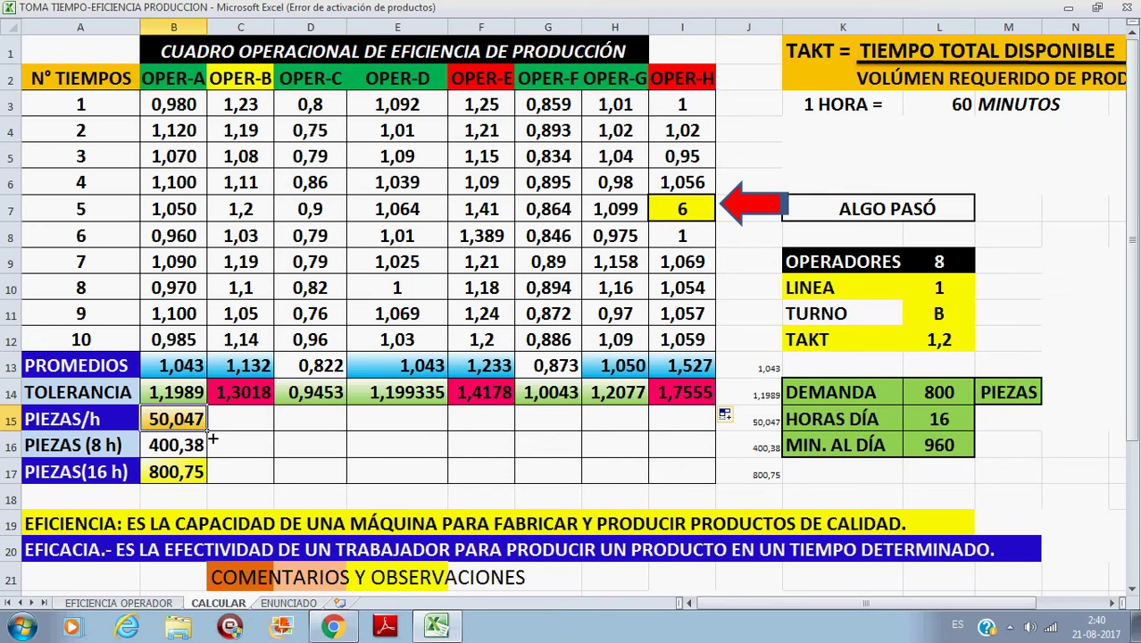
left_click_drag(212, 438, 705, 427)
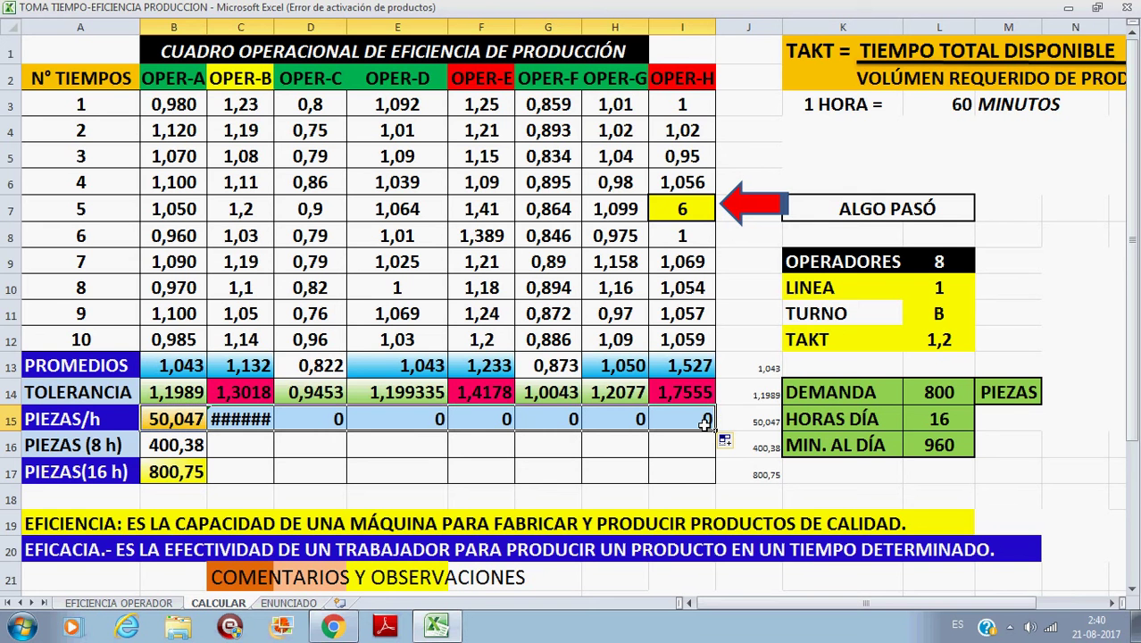
left_click(189, 419)
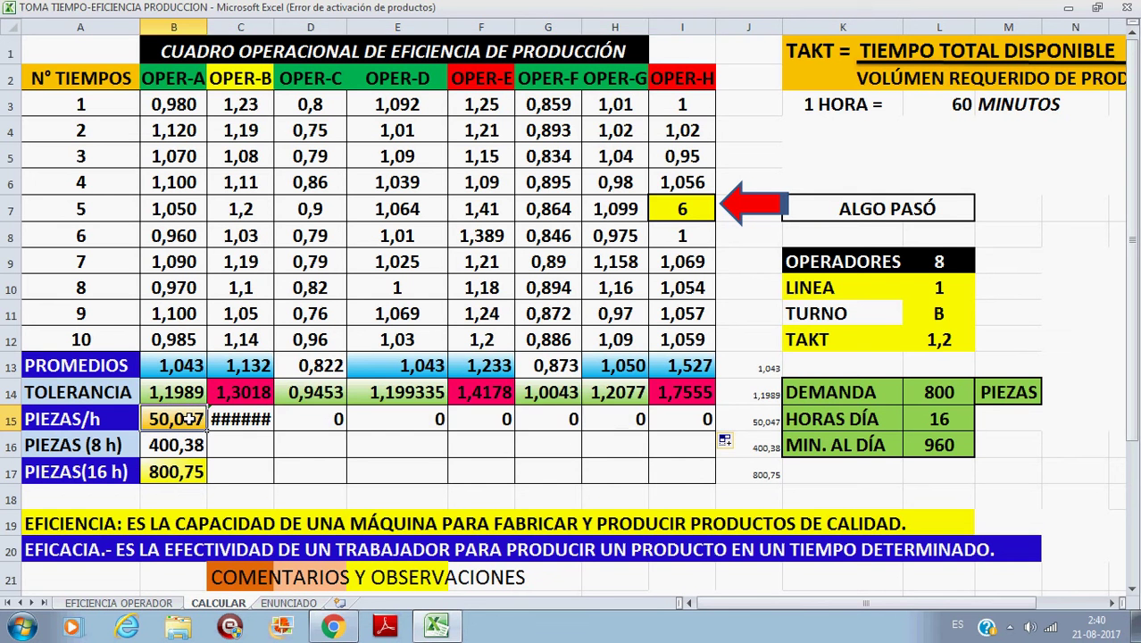
left_click_drag(215, 437, 692, 432)
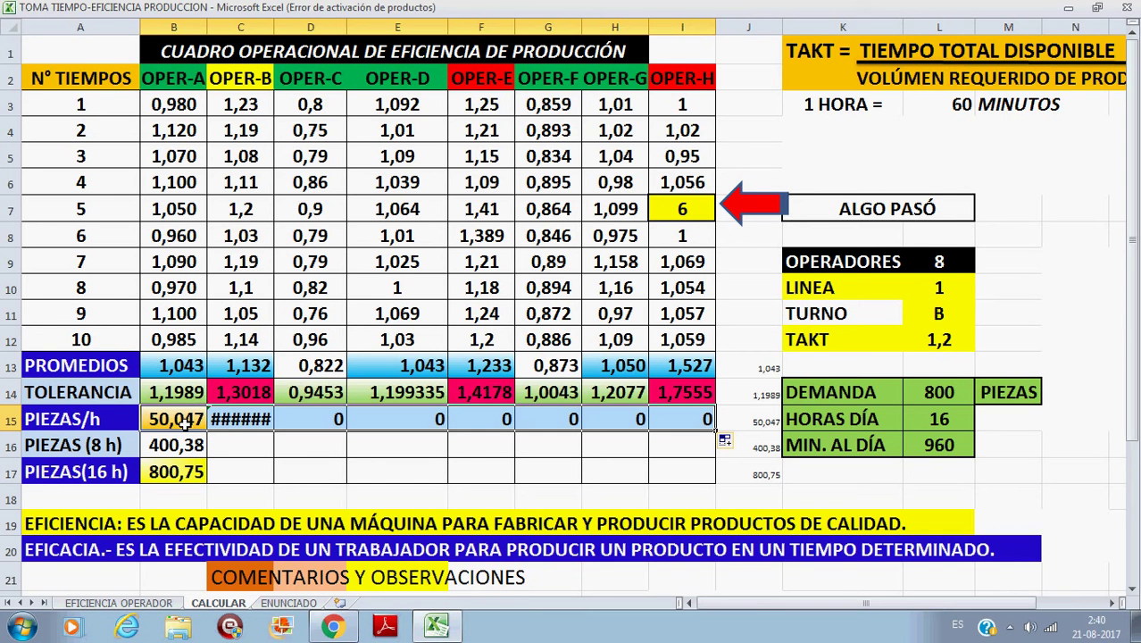
left_click(182, 426)
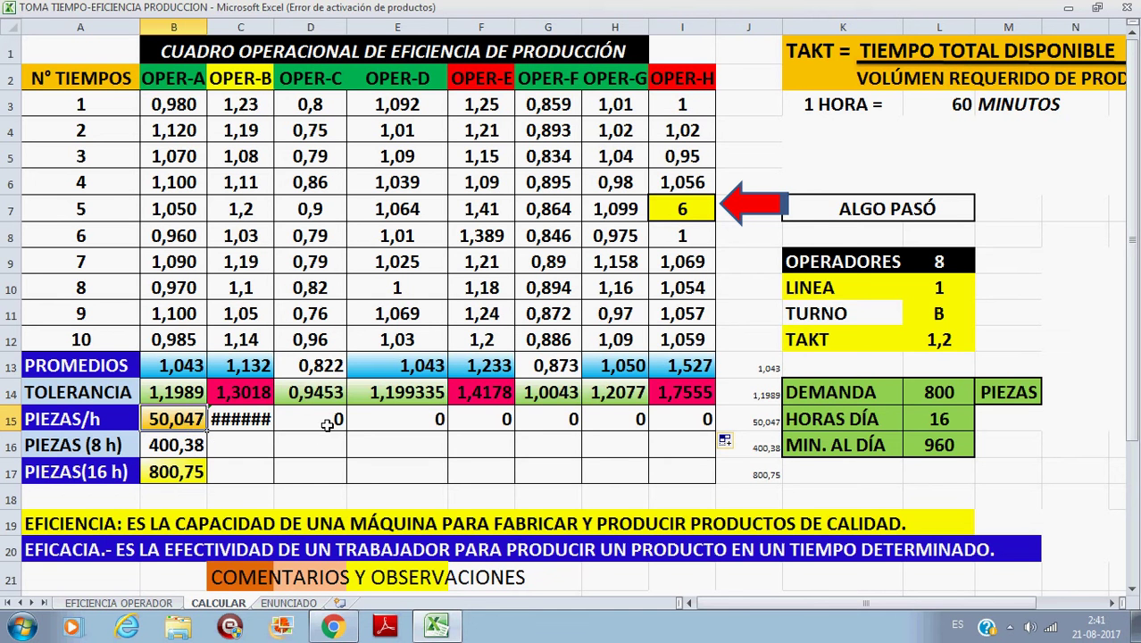
left_click(318, 424)
left_click(179, 453)
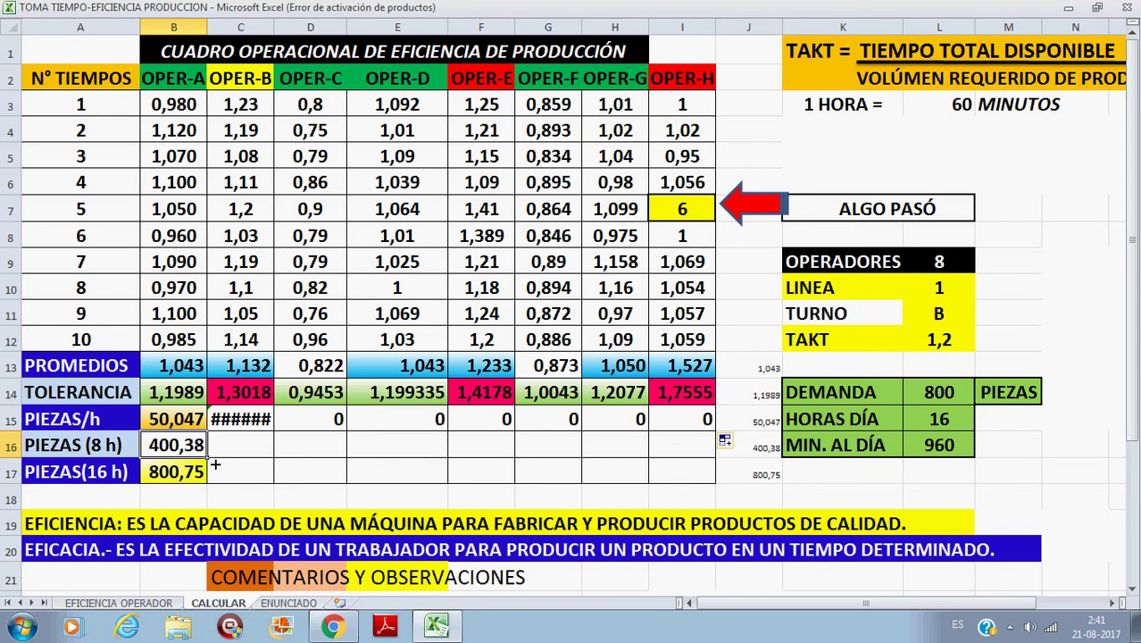
left_click_drag(215, 464, 705, 466)
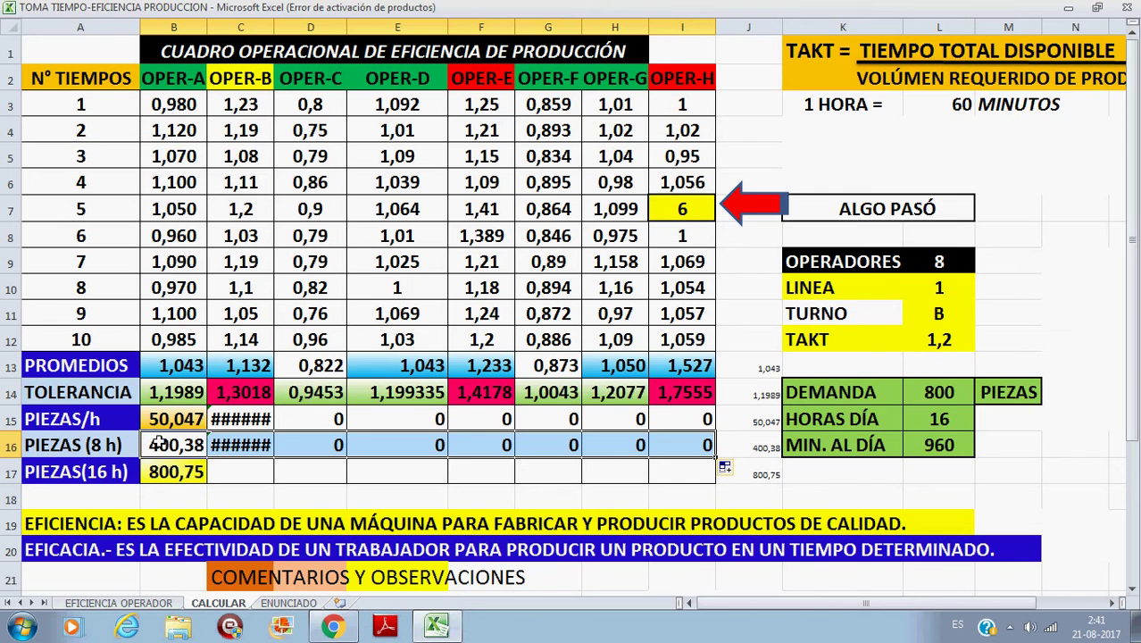
Step: Try to fill OPER-B's TOLERANCIA formula from C14 down to C17
left_click(257, 398)
left_click_drag(275, 405, 283, 490)
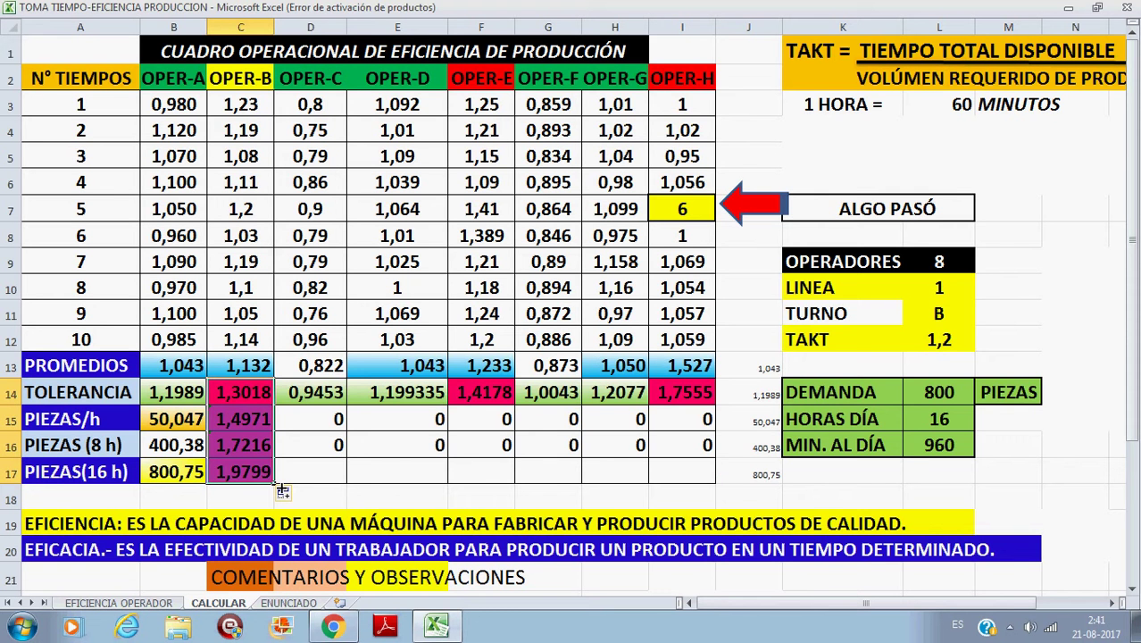
left_click(265, 426)
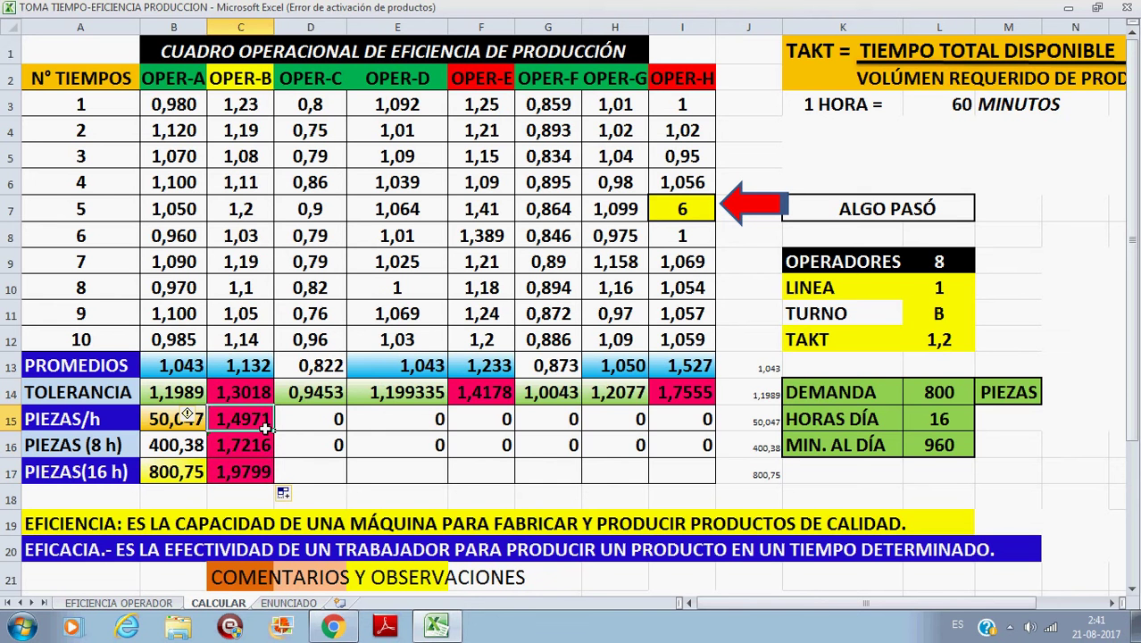
left_click(316, 498)
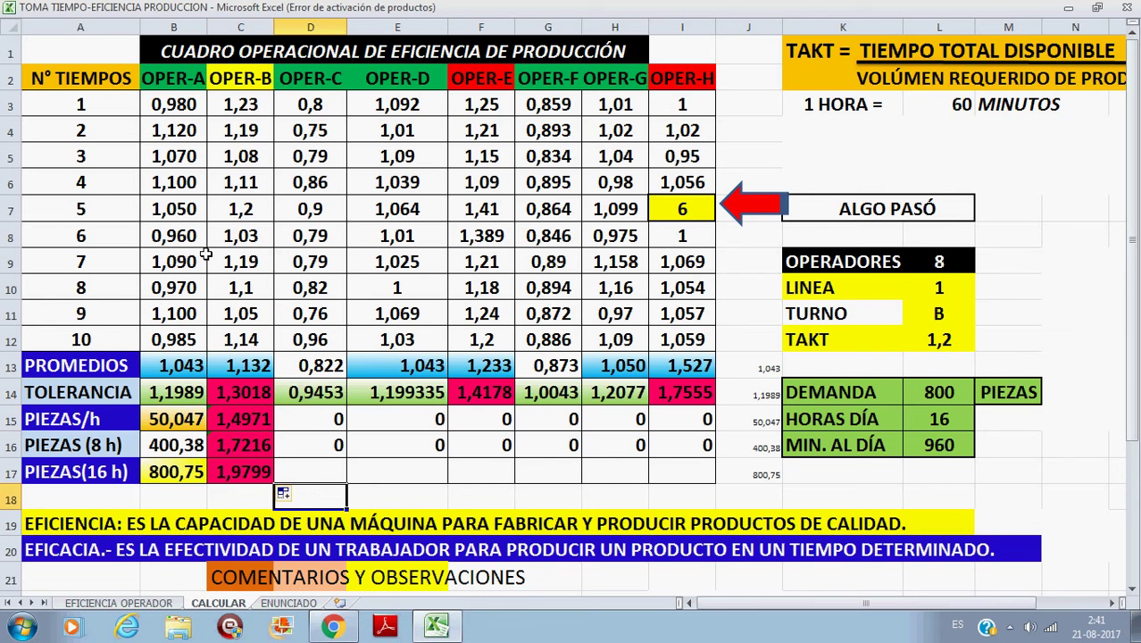
Step: Try again to fill the PIEZAS/h formula from B15 across to I15 and the C14 formula down to C17
left_click(190, 426)
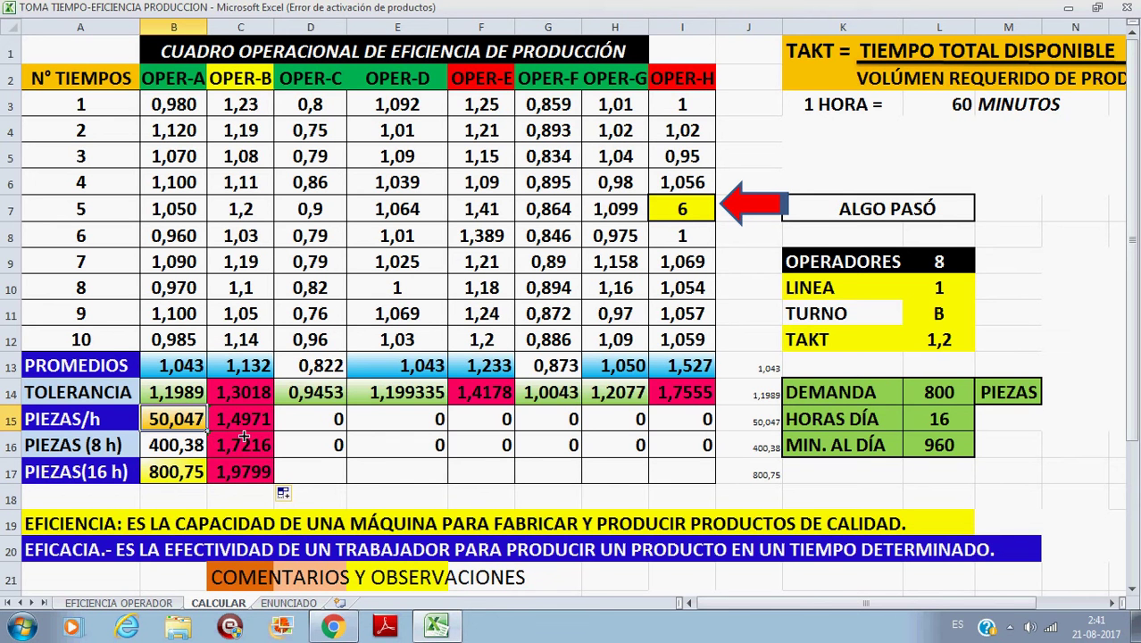
left_click_drag(243, 436, 727, 439)
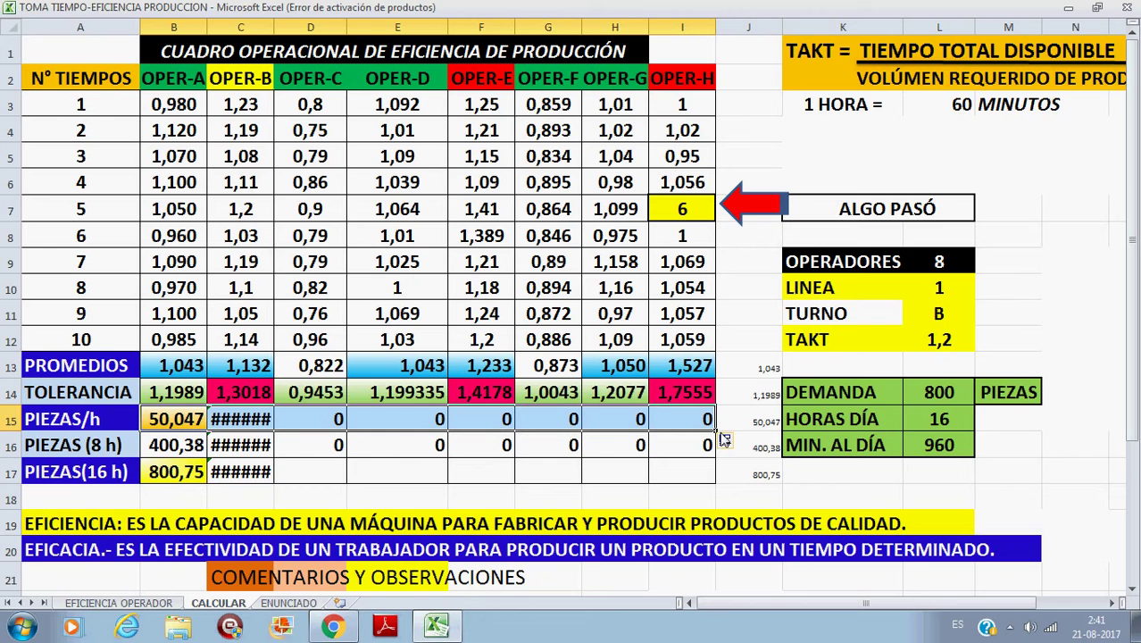
left_click(256, 401)
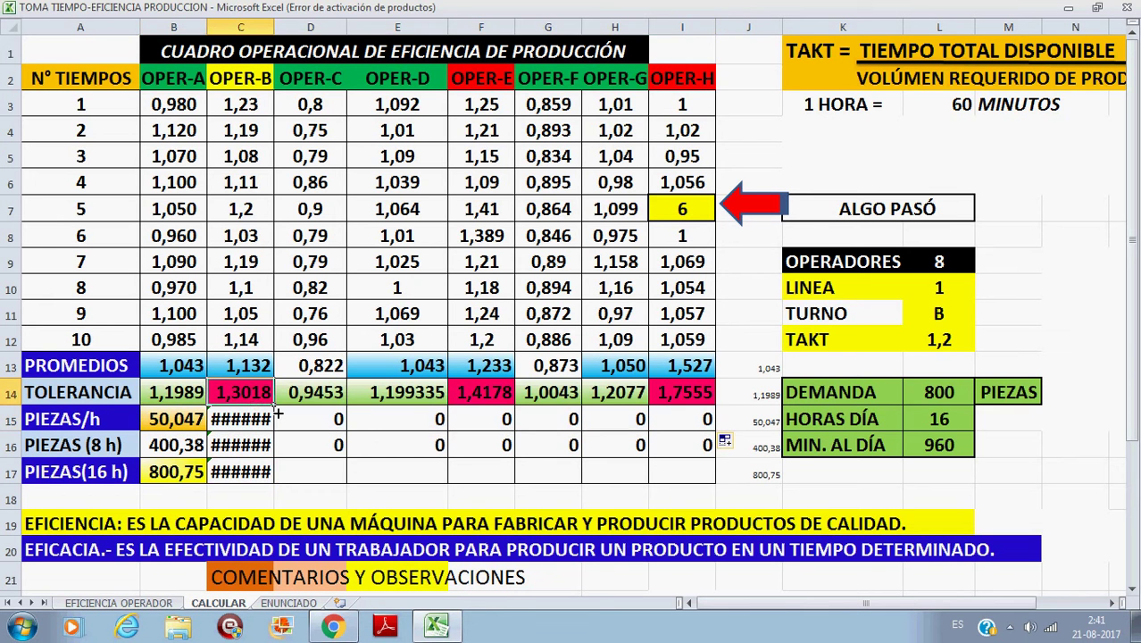
left_click_drag(268, 417, 268, 473)
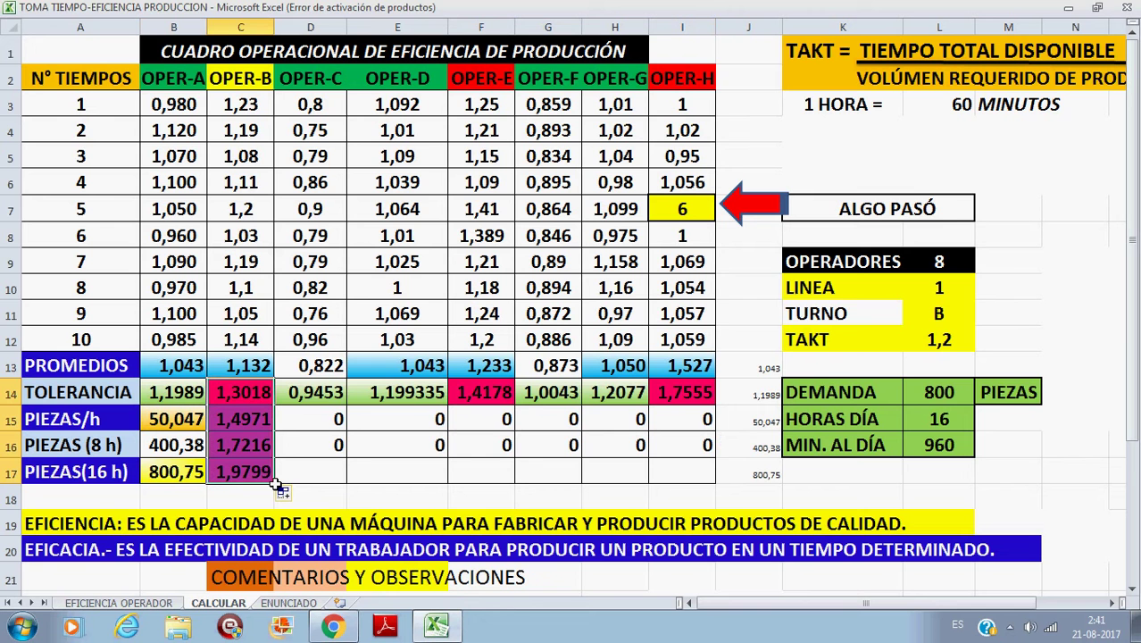
left_click(328, 507)
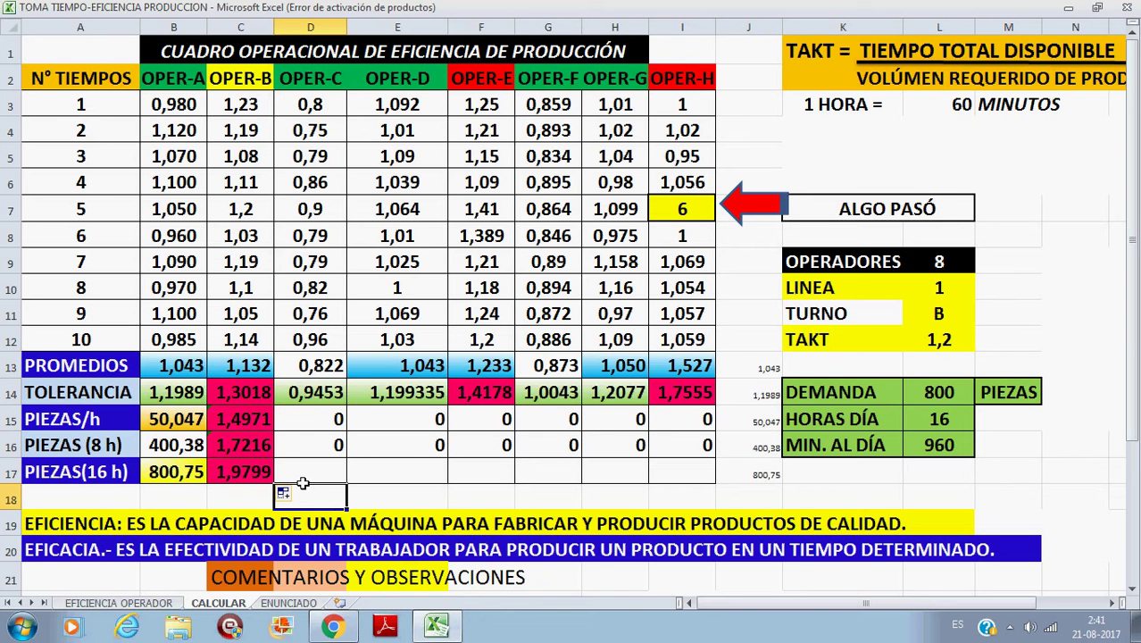
left_click(248, 401)
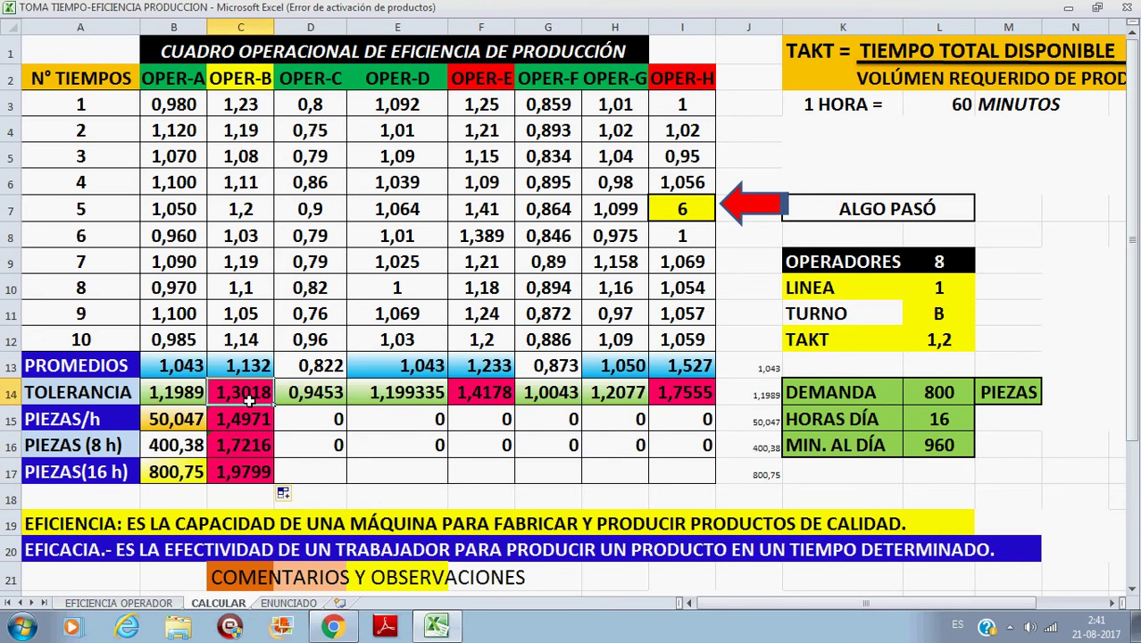
left_click(319, 399)
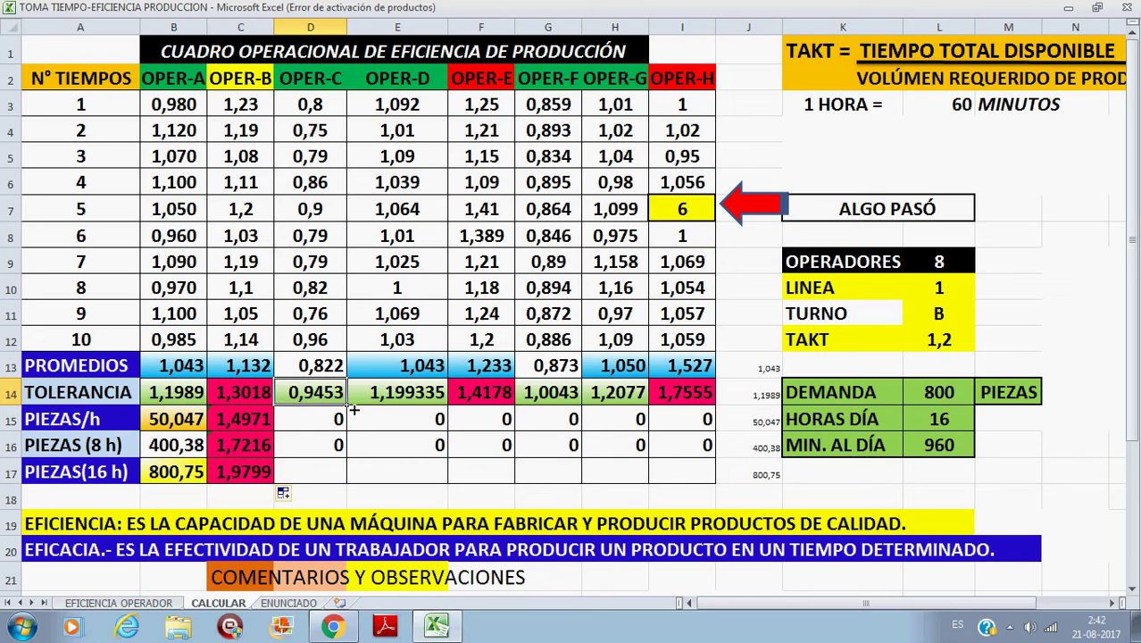
left_click(194, 425)
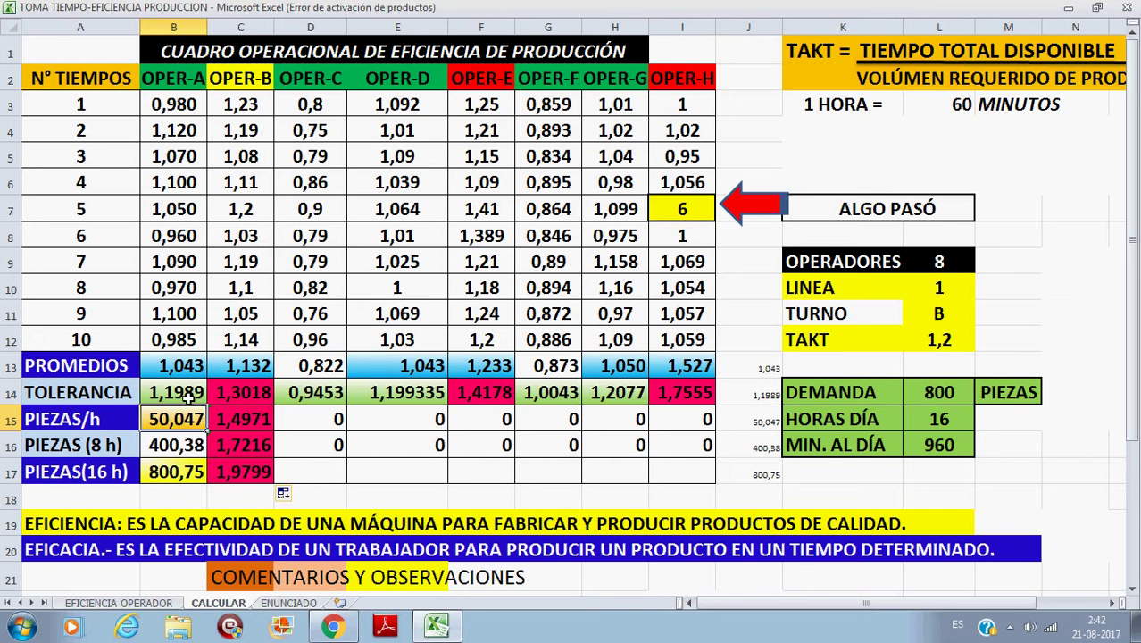
left_click(187, 398)
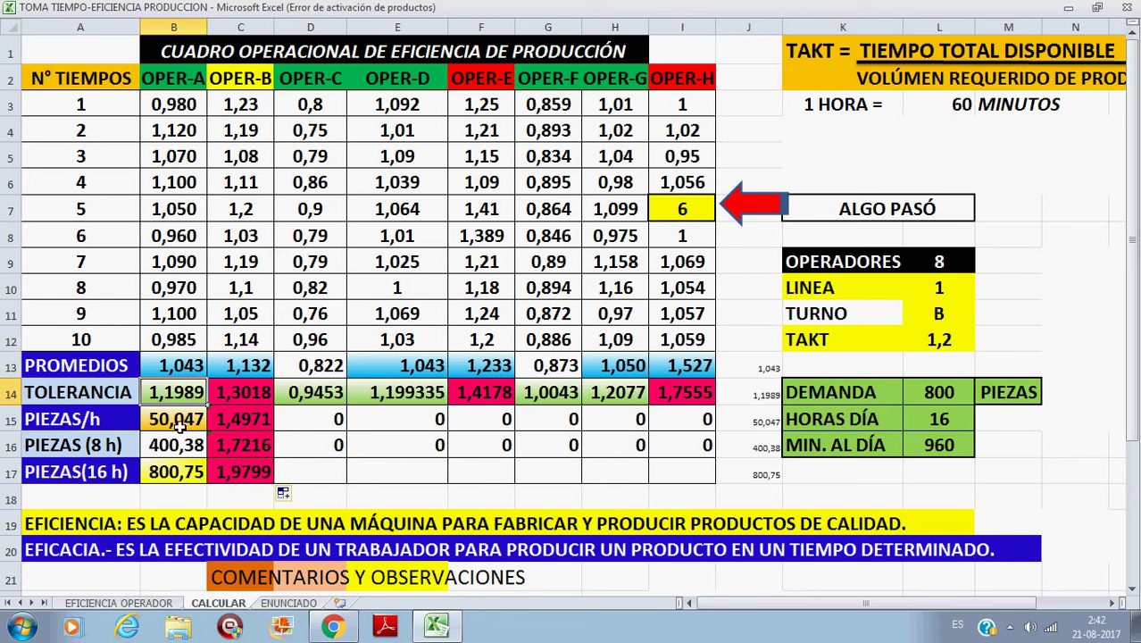
Step: Re-enter OPER-A's PIEZAS/h formula in B15 as =L3/B14
left_click(179, 425)
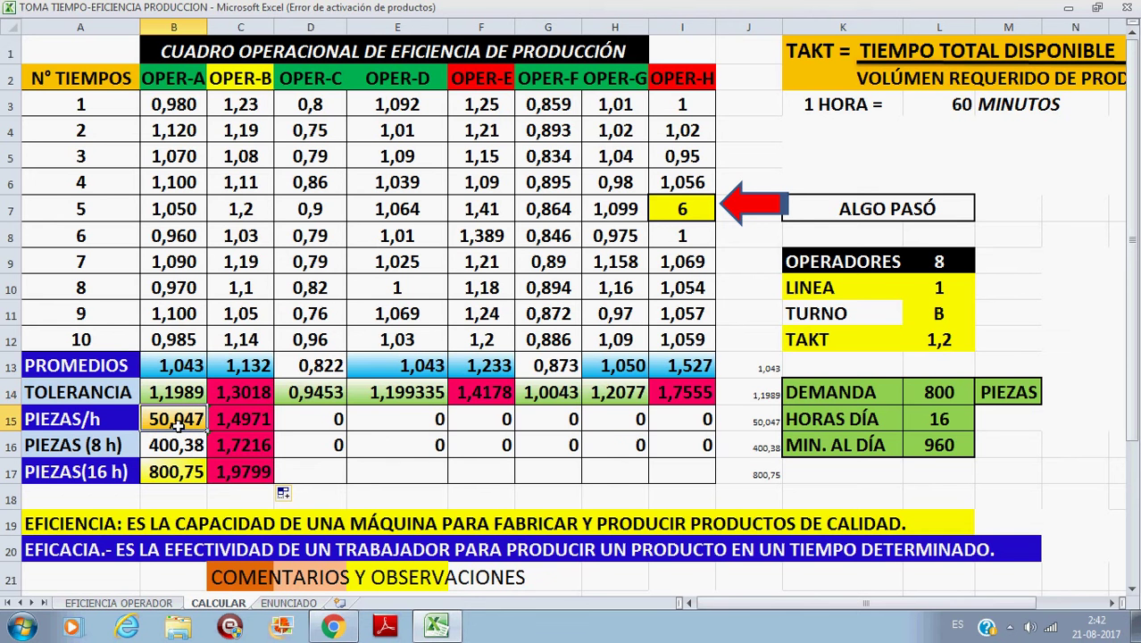
type("=")
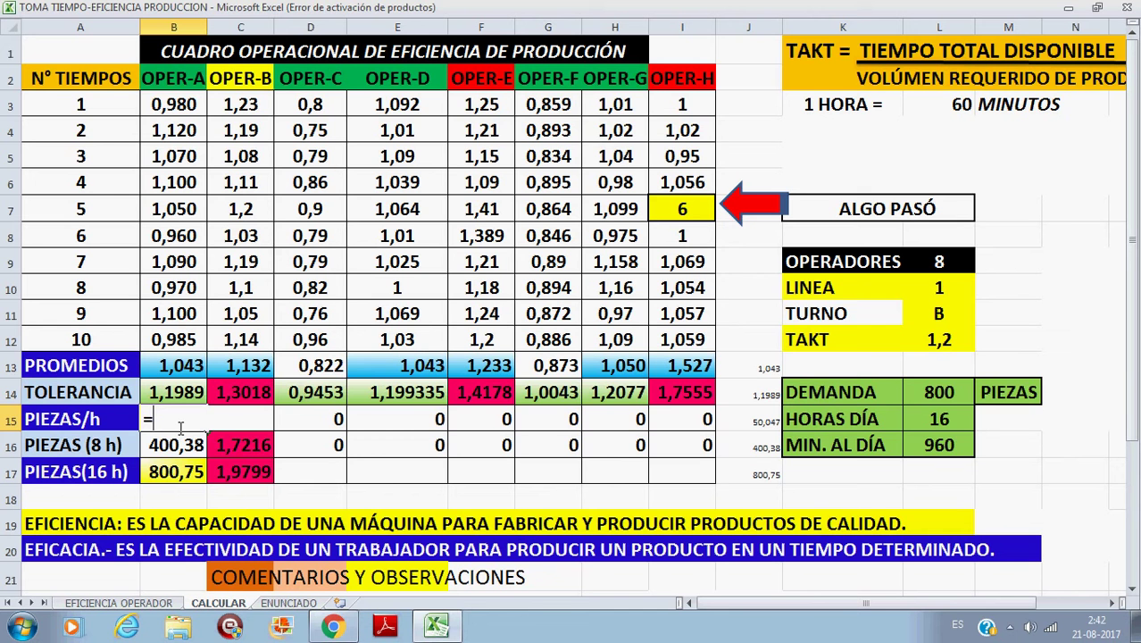
type("60")
key("BackSpace")
key("BackSpace")
left_click(963, 109)
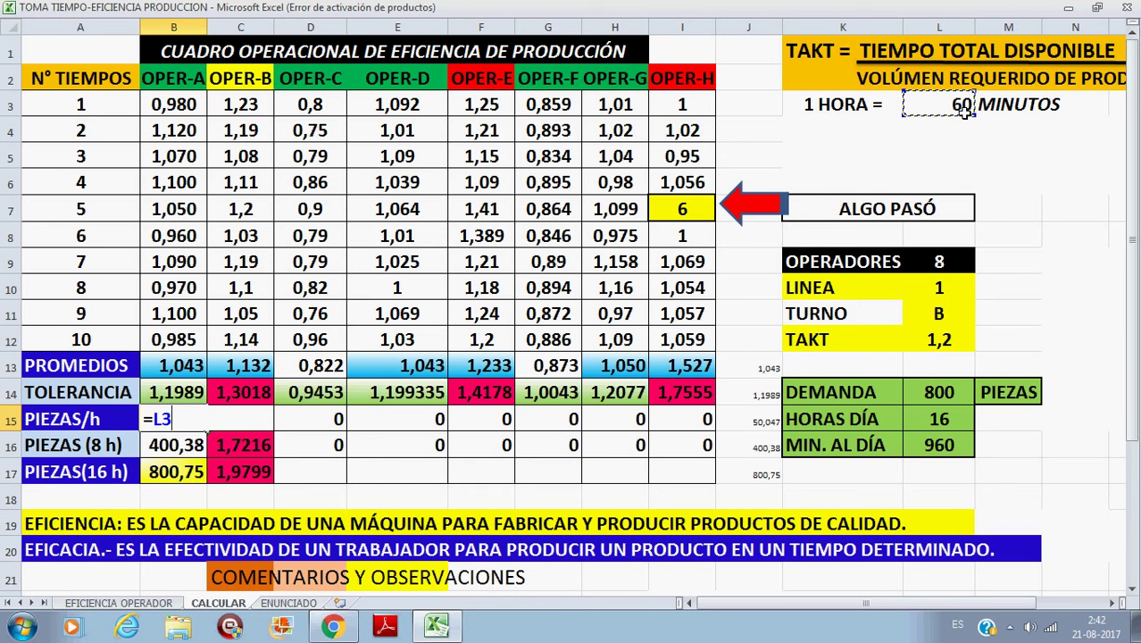
type("/")
left_click(177, 394)
key("Return")
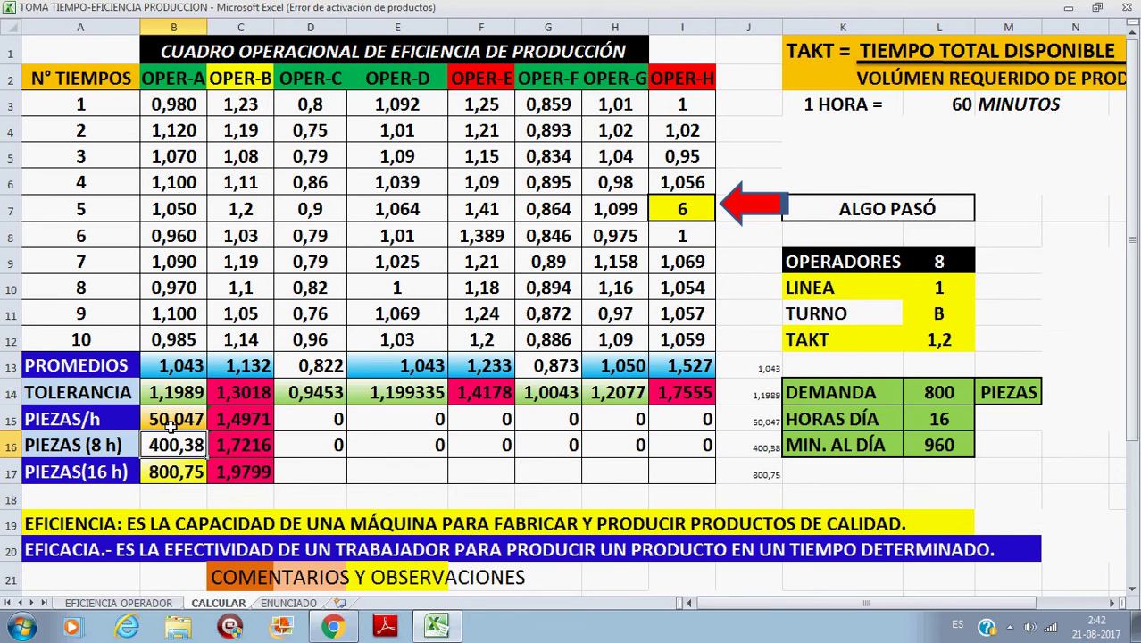
Step: Rewrite OPER-A's PIEZAS/h formula in B15 with an absolute reference to the 60 minutes, =$L$3/B14
left_click(170, 428)
type("=")
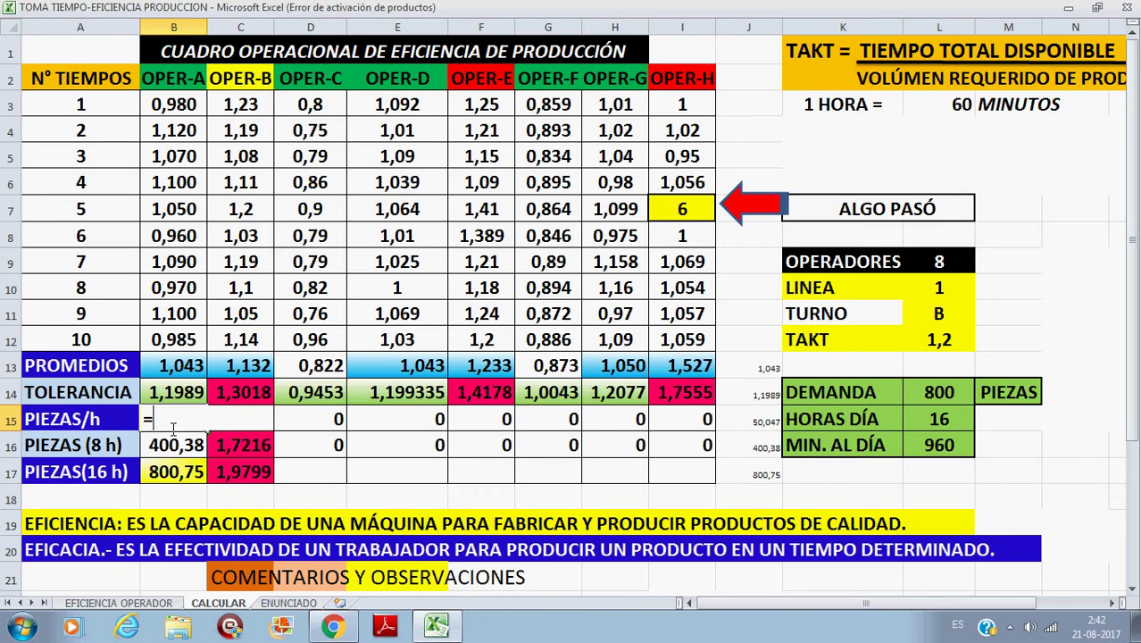
left_click(962, 111)
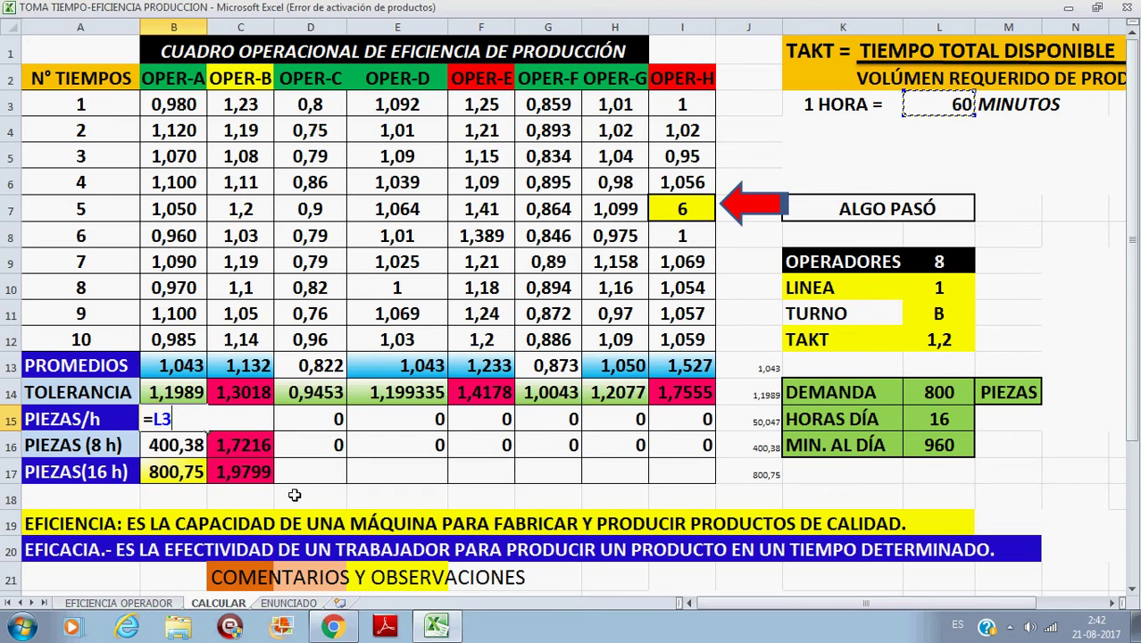
type("/")
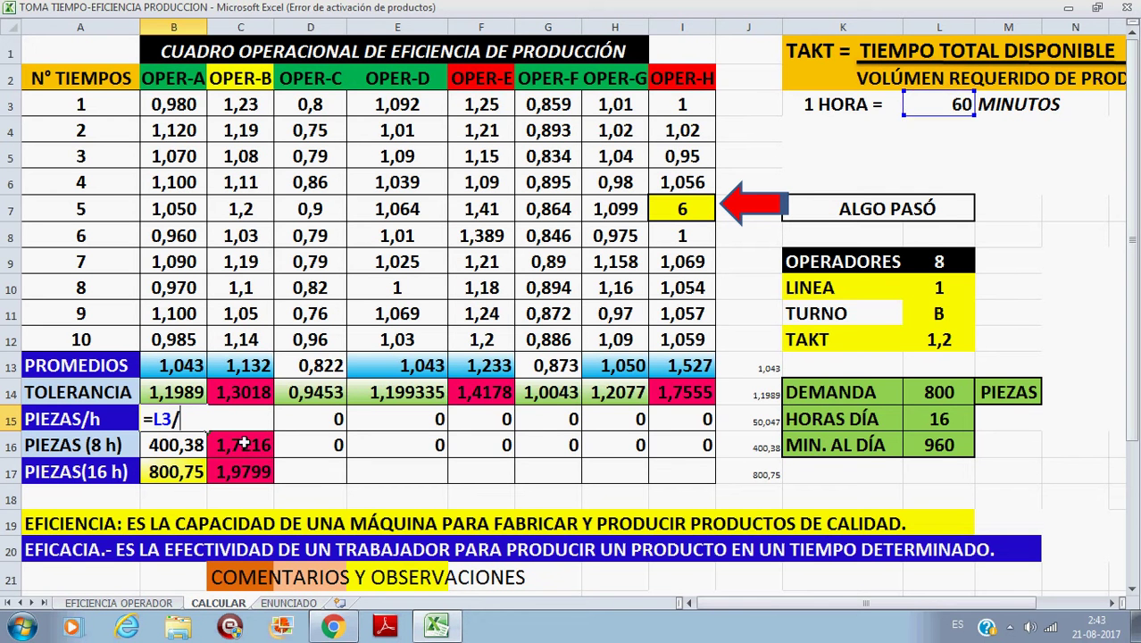
left_click(168, 400)
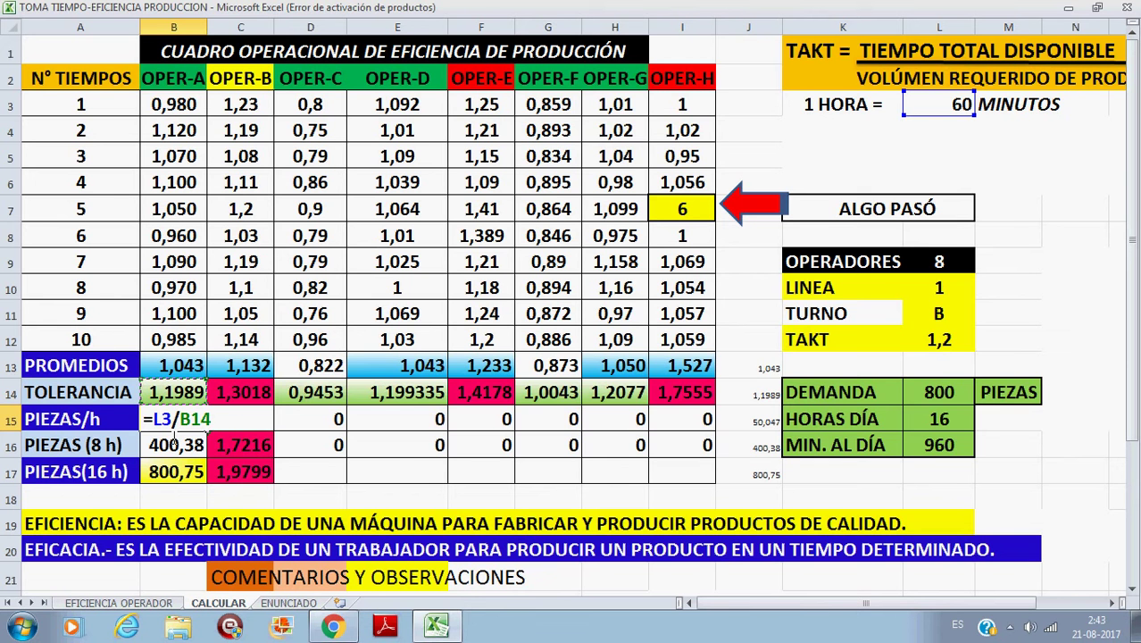
left_click(164, 419)
type("$")
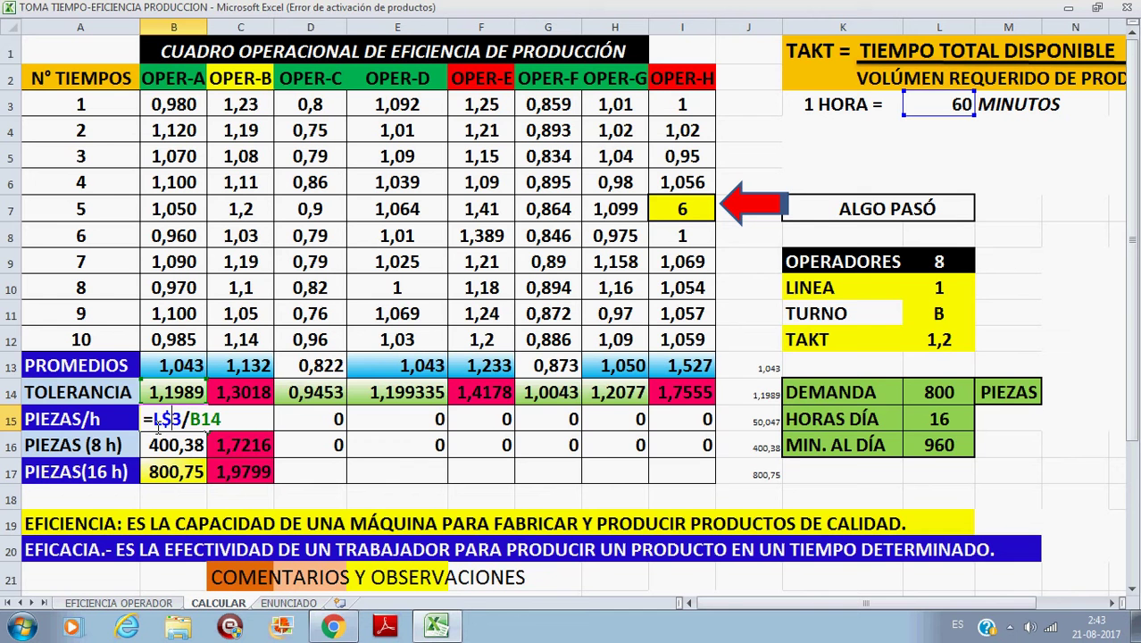
left_click(157, 426)
type("$")
key("Return")
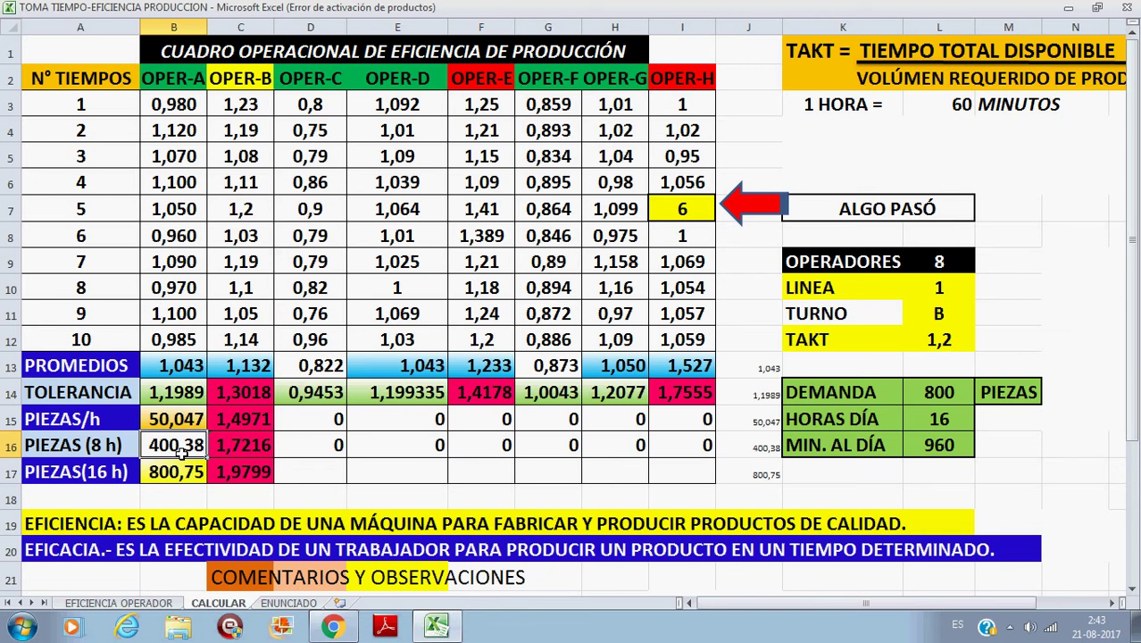
Step: Re-enter OPER-A's PIEZAS (8 h) formula in B16 as =B15*8
type("=")
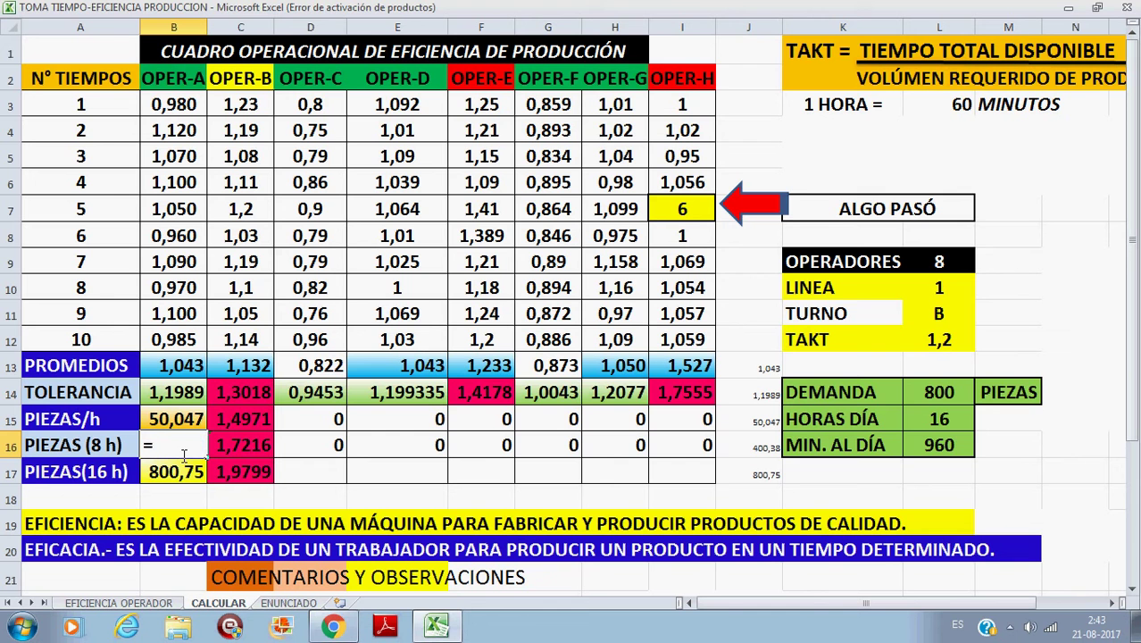
left_click(178, 428)
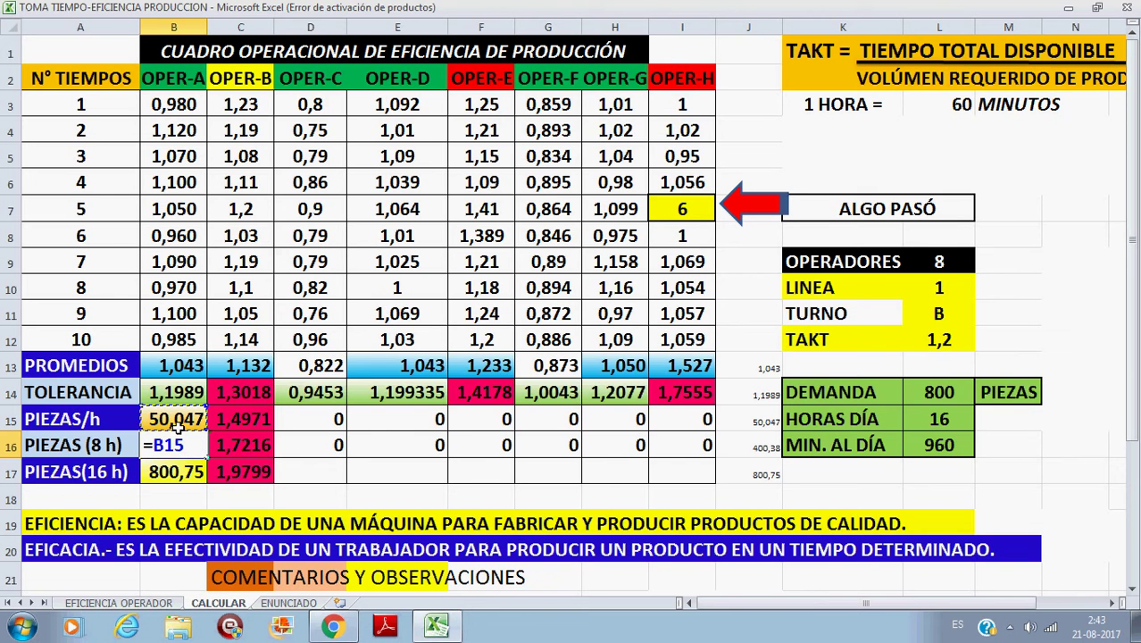
type("*8")
key("Return")
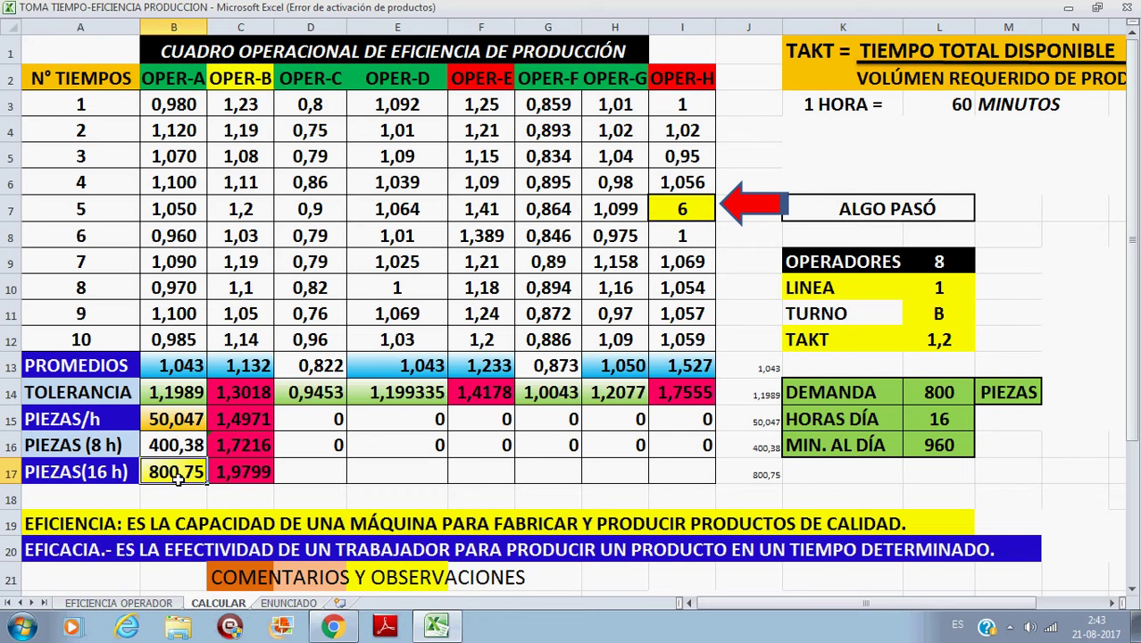
Step: Re-enter OPER-A's PIEZAS(16 h) formula in B17 as =B15*16
type("=")
left_click(183, 422)
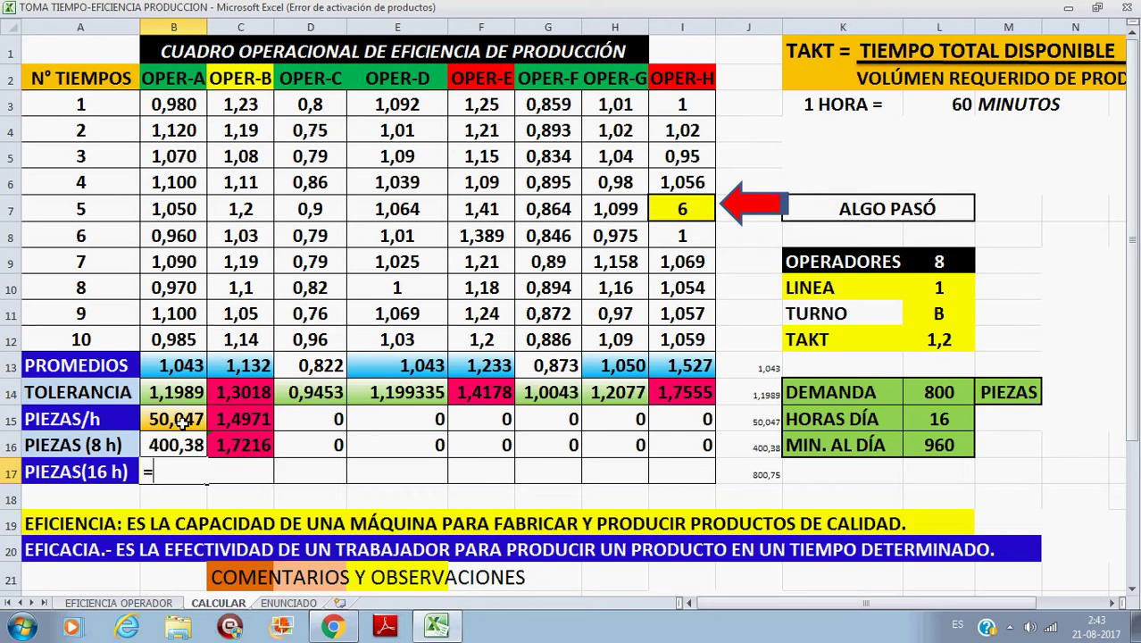
type("*16")
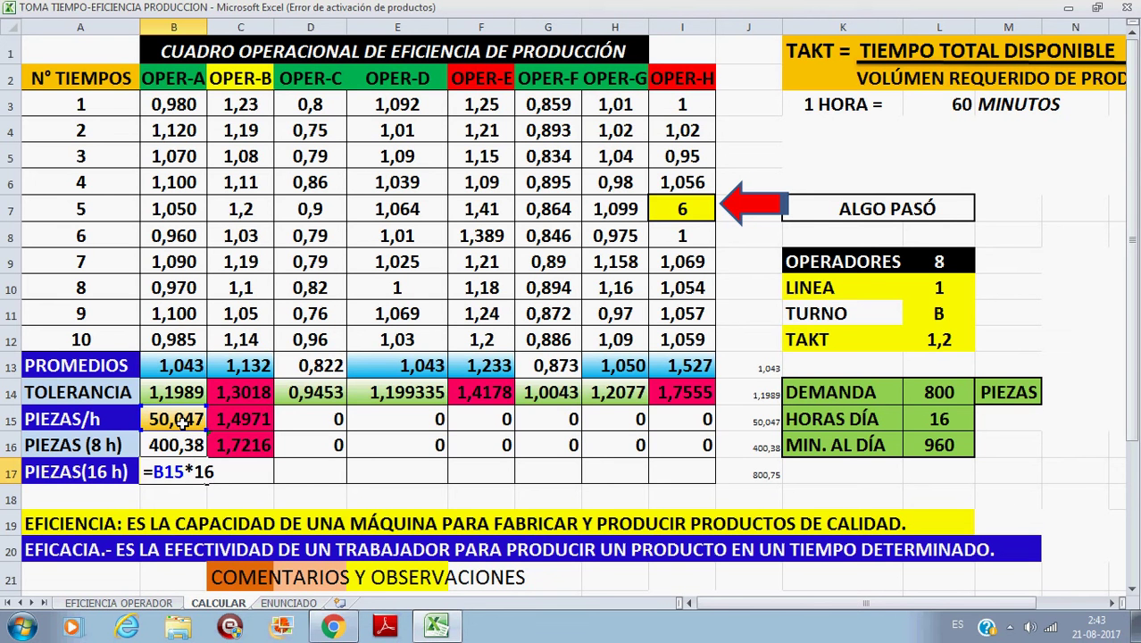
key("Return")
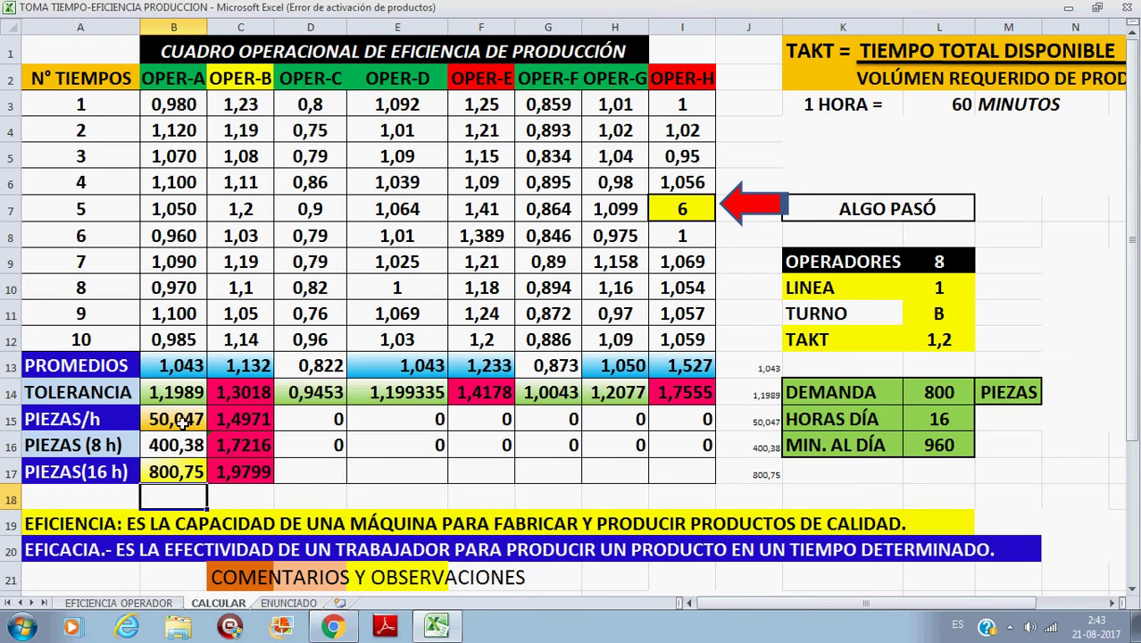
Step: Fill the PIEZAS/h formula from B15 across to I15 and the PIEZAS(16 h) formula from B17 across to I17
left_click(182, 423)
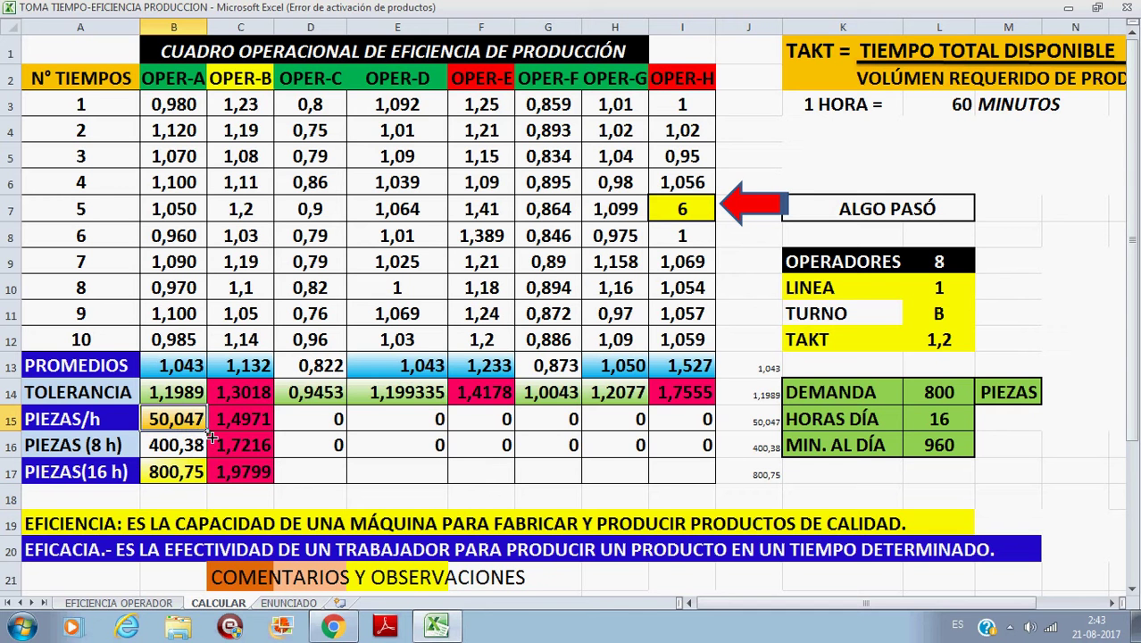
left_click_drag(211, 435, 713, 432)
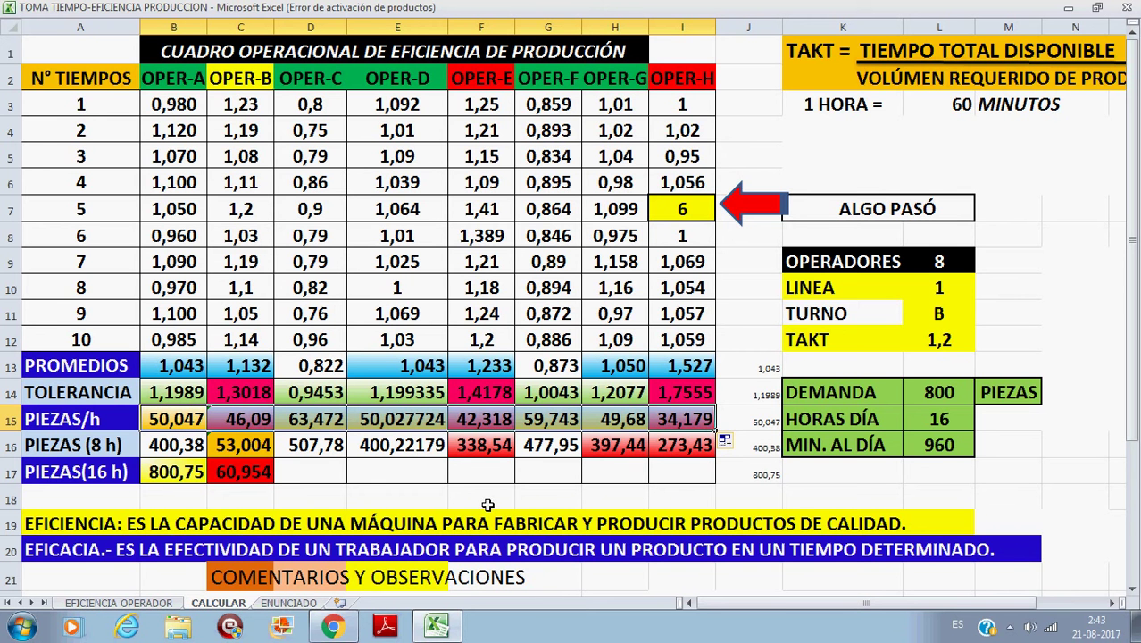
left_click(187, 477)
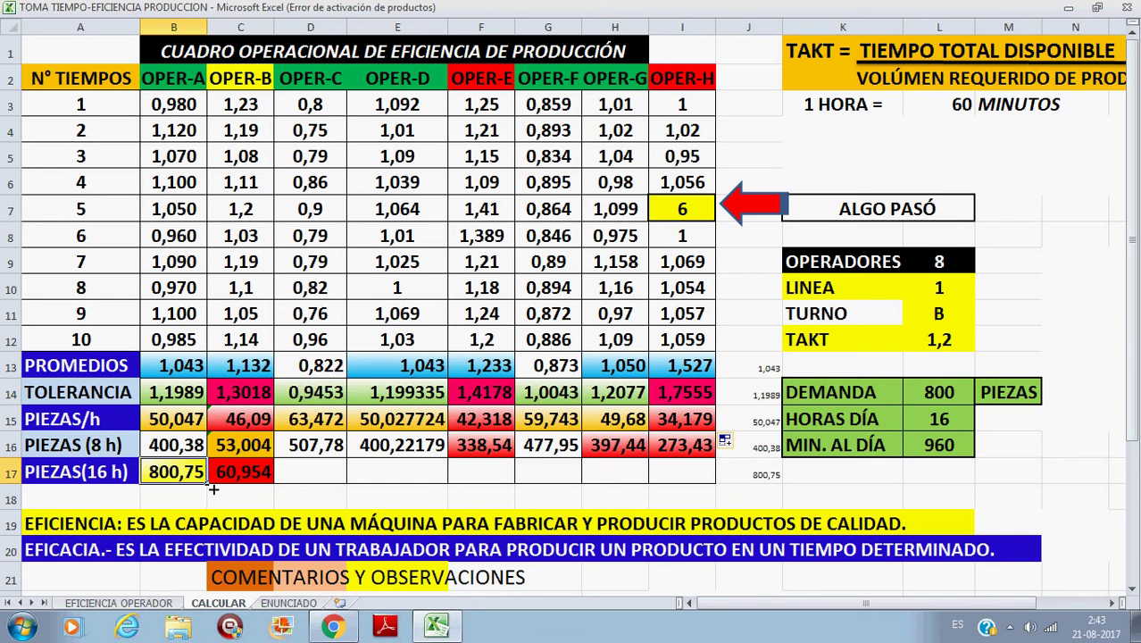
left_click_drag(207, 482, 710, 486)
left_click(725, 494)
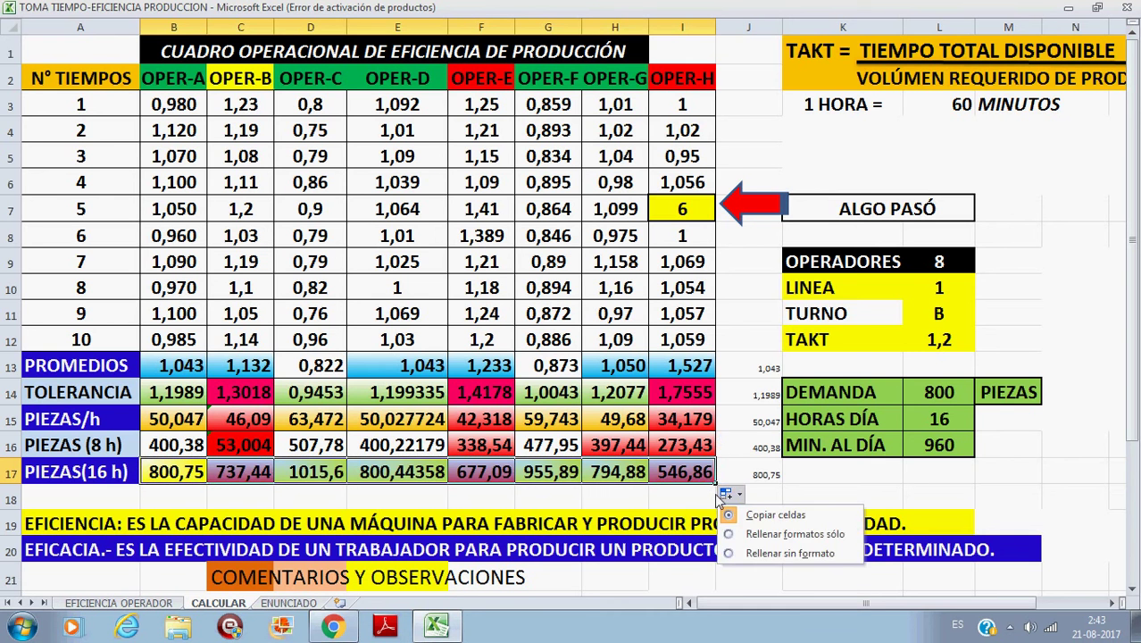
left_click(677, 498)
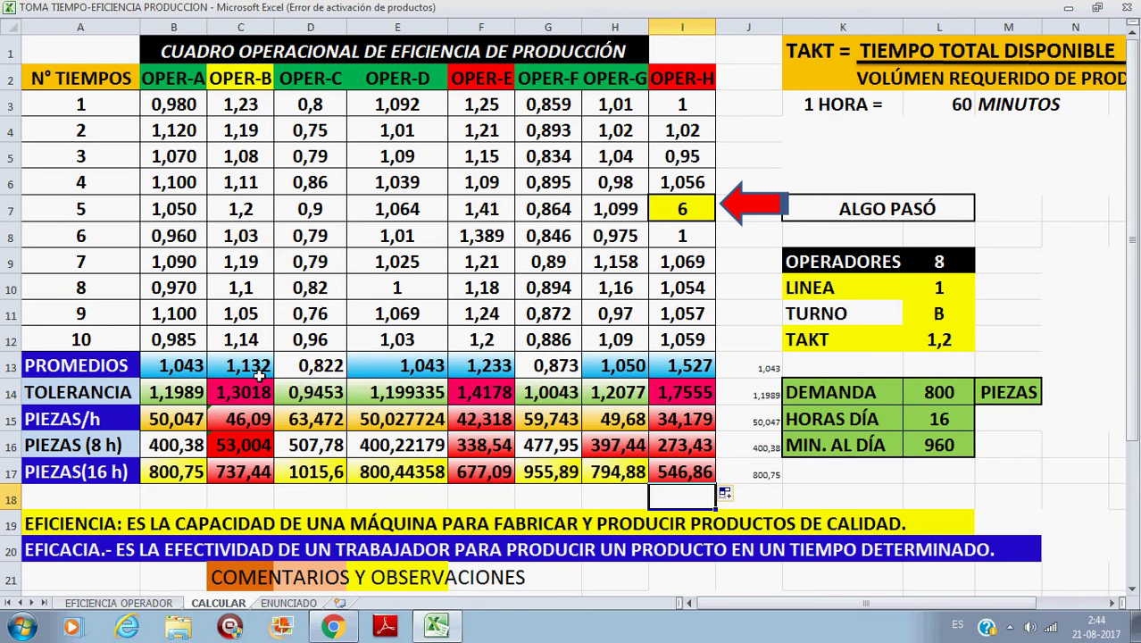
Step: Fill OPER-A's PIEZAS (8 h) formula from B16 across to D16
left_click(191, 457)
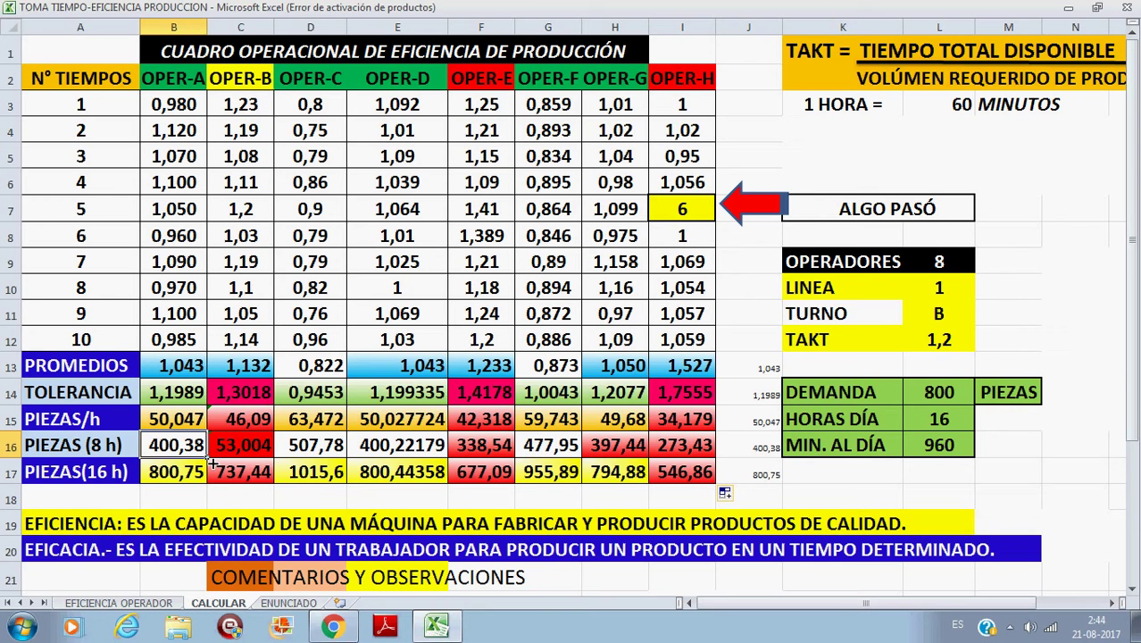
left_click_drag(211, 459, 352, 461)
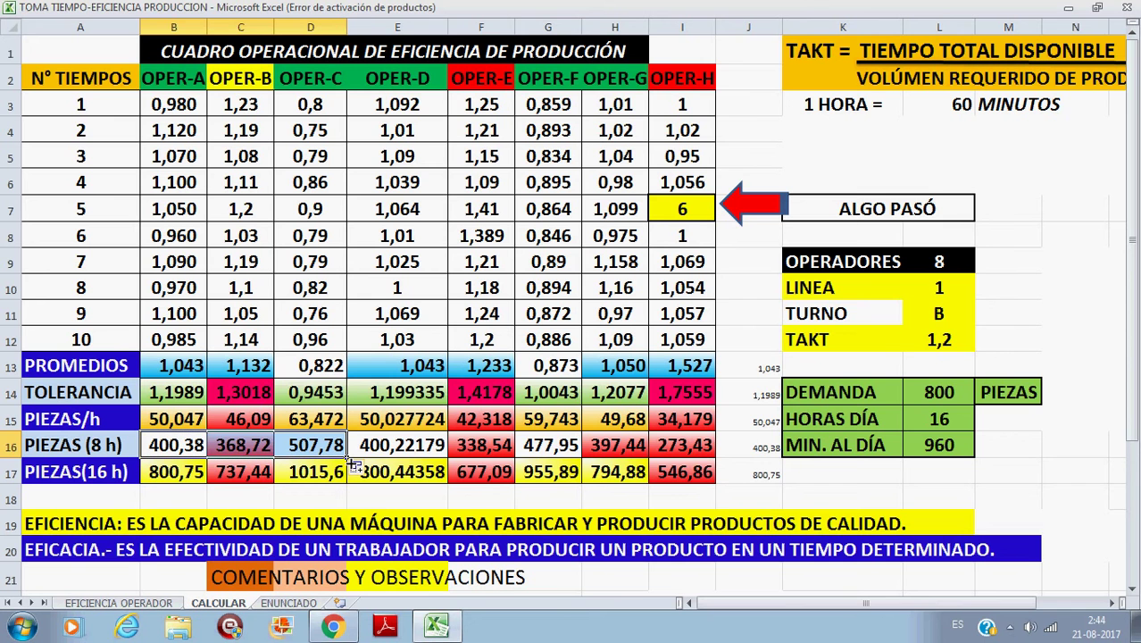
left_click(384, 502)
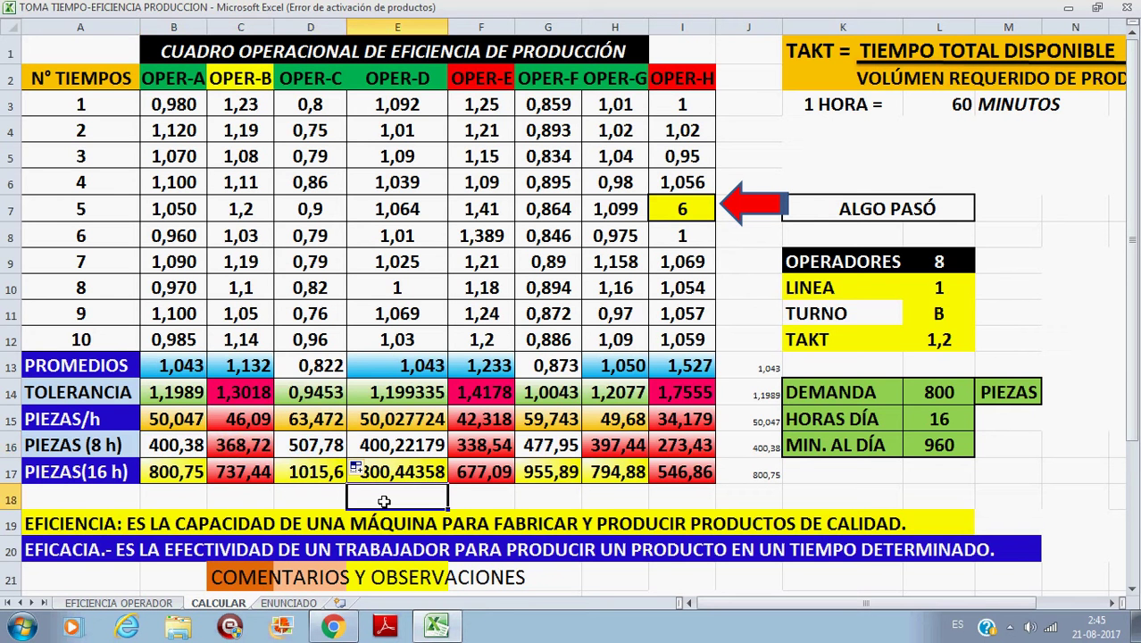
left_click(272, 505)
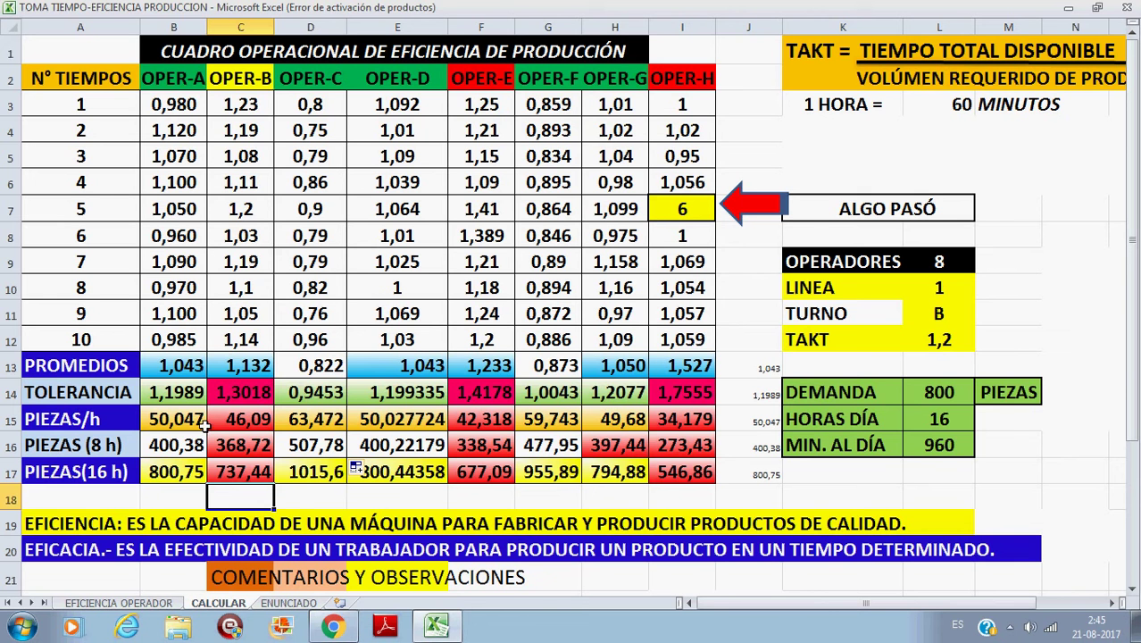
Step: Fill OPER-A's TOLERANCIA formula from B14 across to I14
left_click(189, 399)
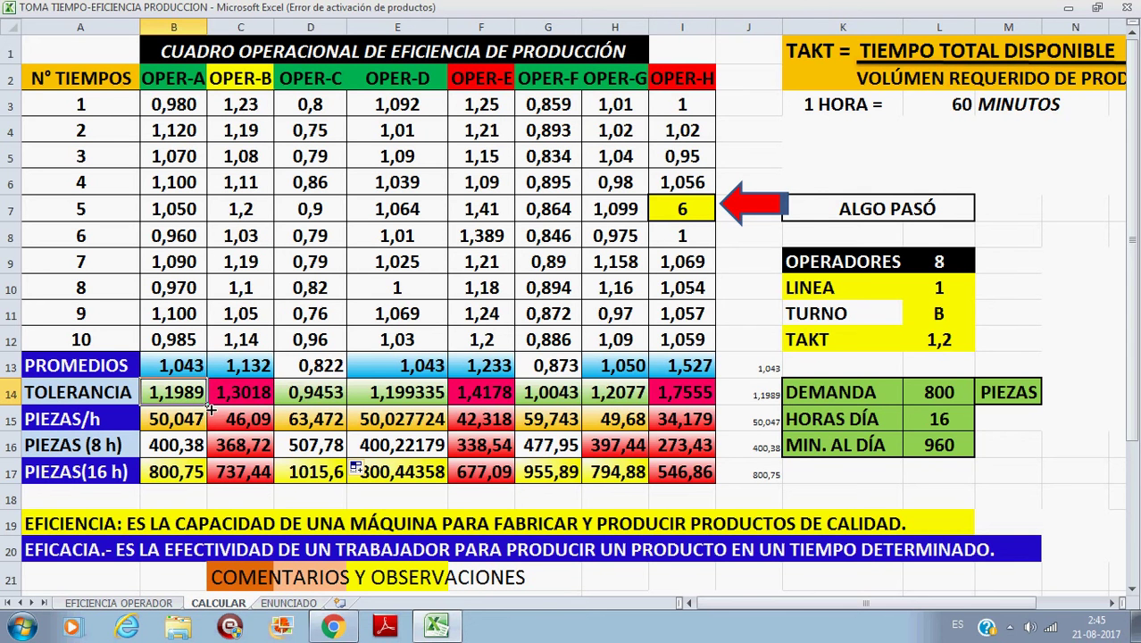
left_click_drag(209, 409, 707, 406)
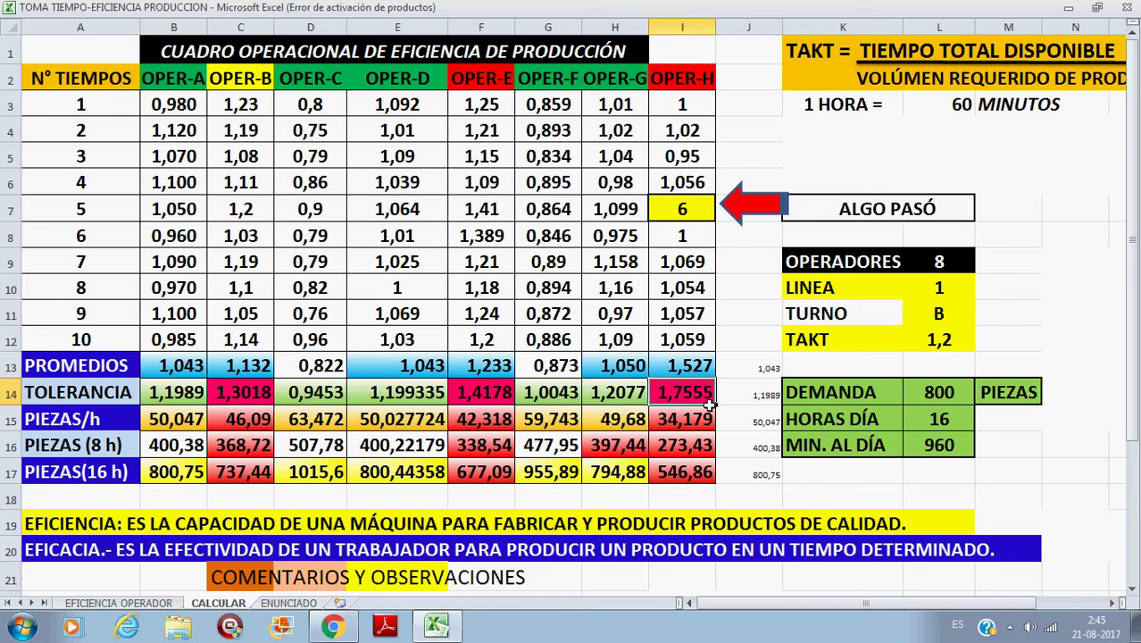
left_click(682, 511)
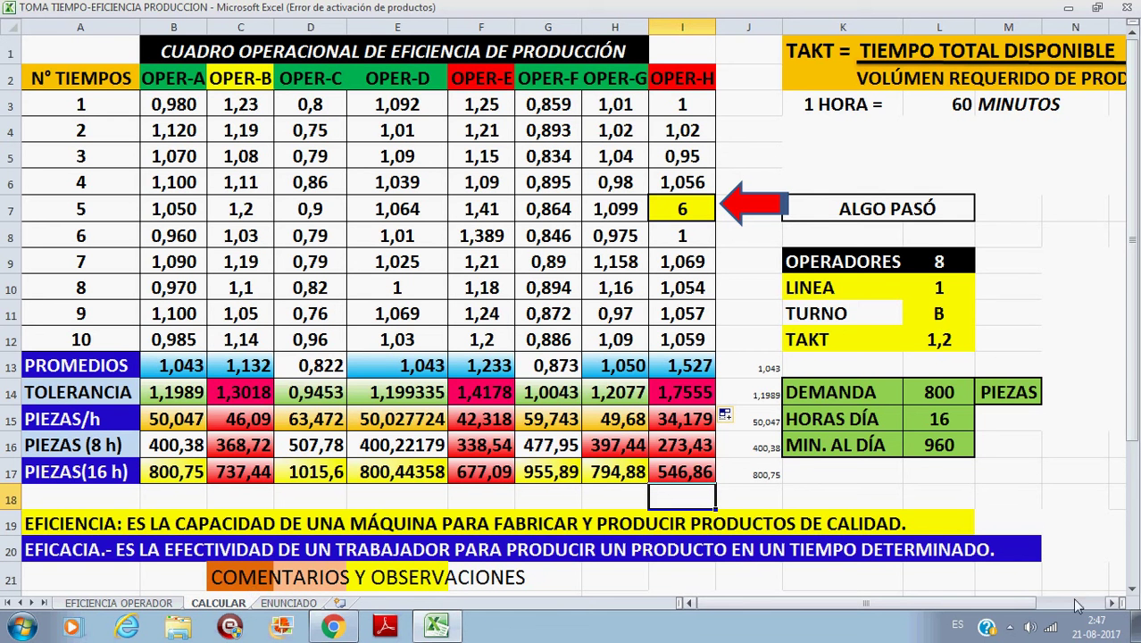
Step: Review the COMENTARIOS Y OBSERVACIONES against the TAKT value, the operators' TOLERANCIA results and OPER-H's highlighted fifth time
left_click(1132, 593)
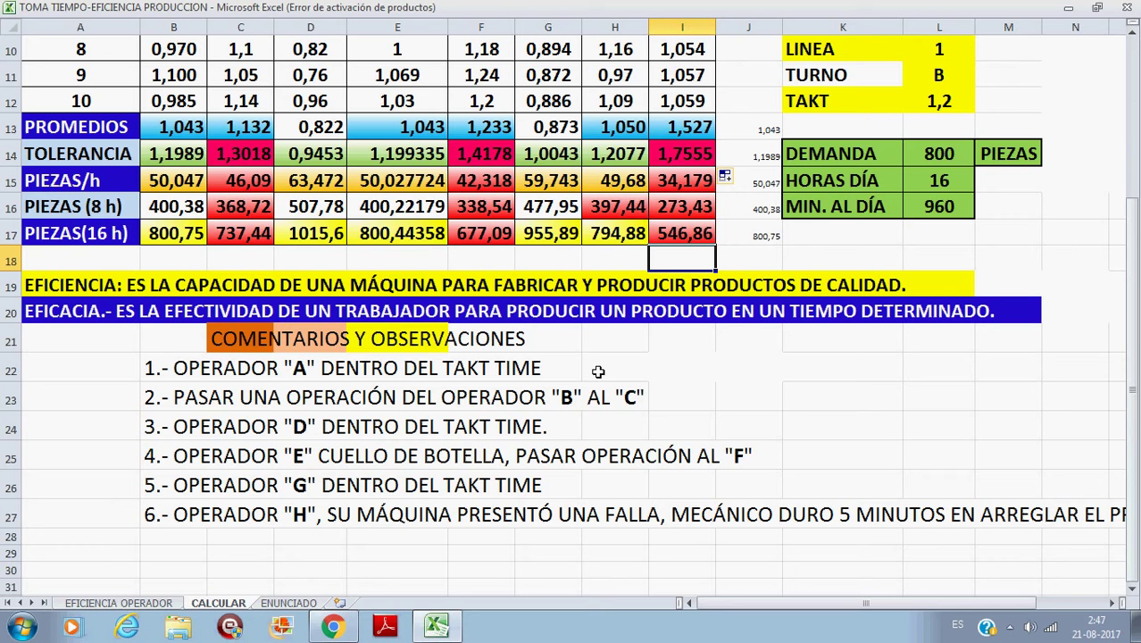
left_click(949, 104)
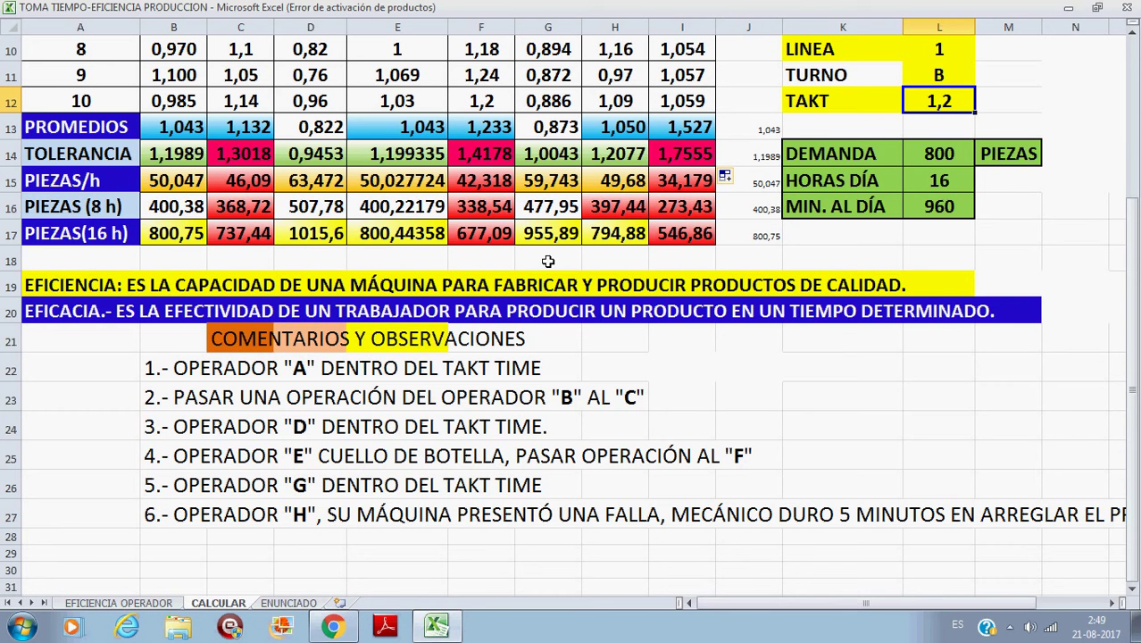
left_click(558, 158)
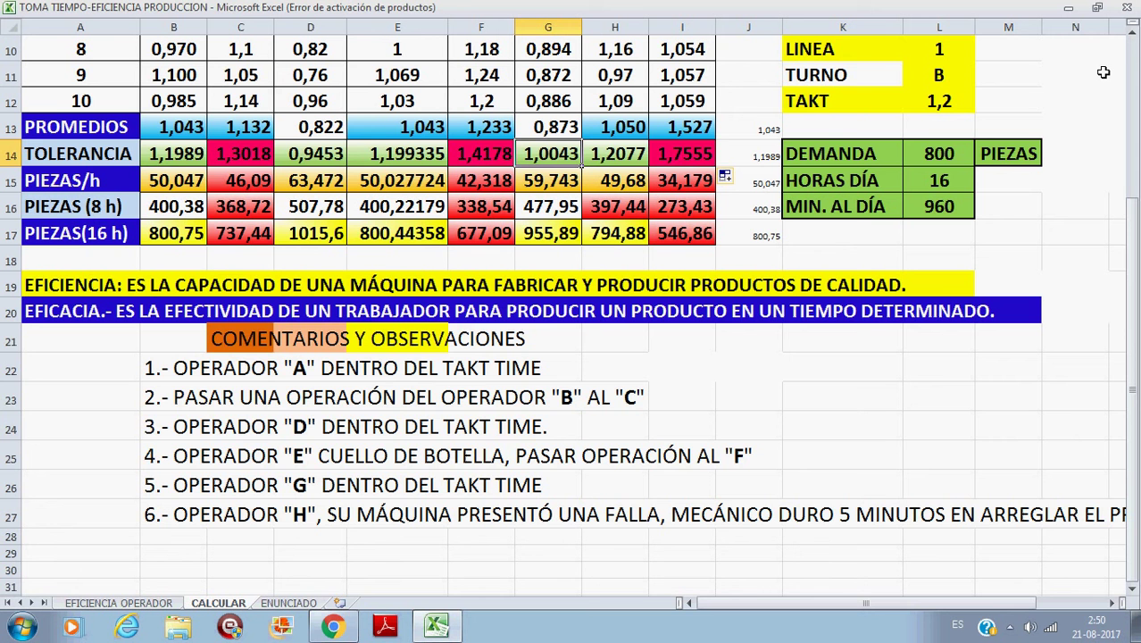
left_click(1131, 37)
left_click(1131, 38)
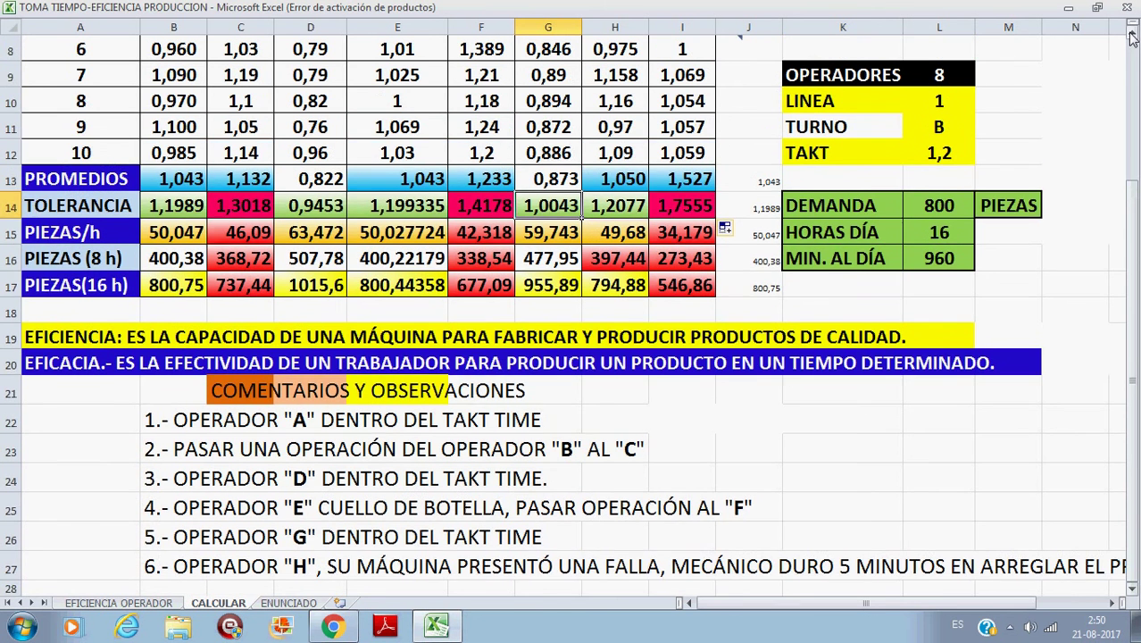
left_click(1131, 37)
left_click(1131, 37)
left_click(1131, 38)
left_click(1131, 37)
left_click(1131, 37)
left_click(1131, 37)
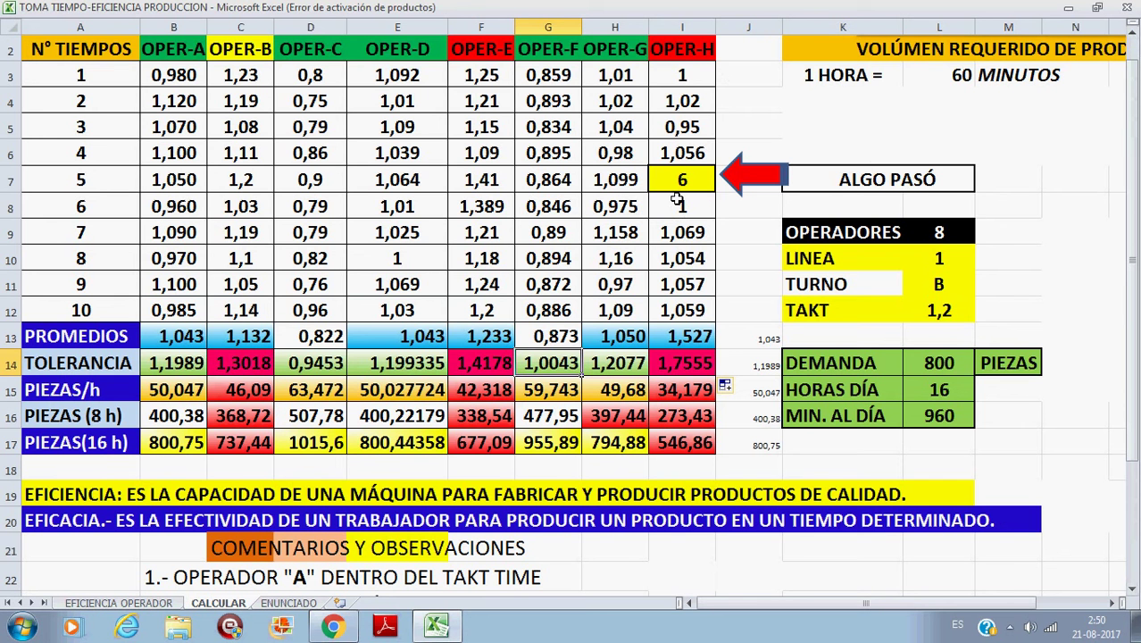
left_click(679, 189)
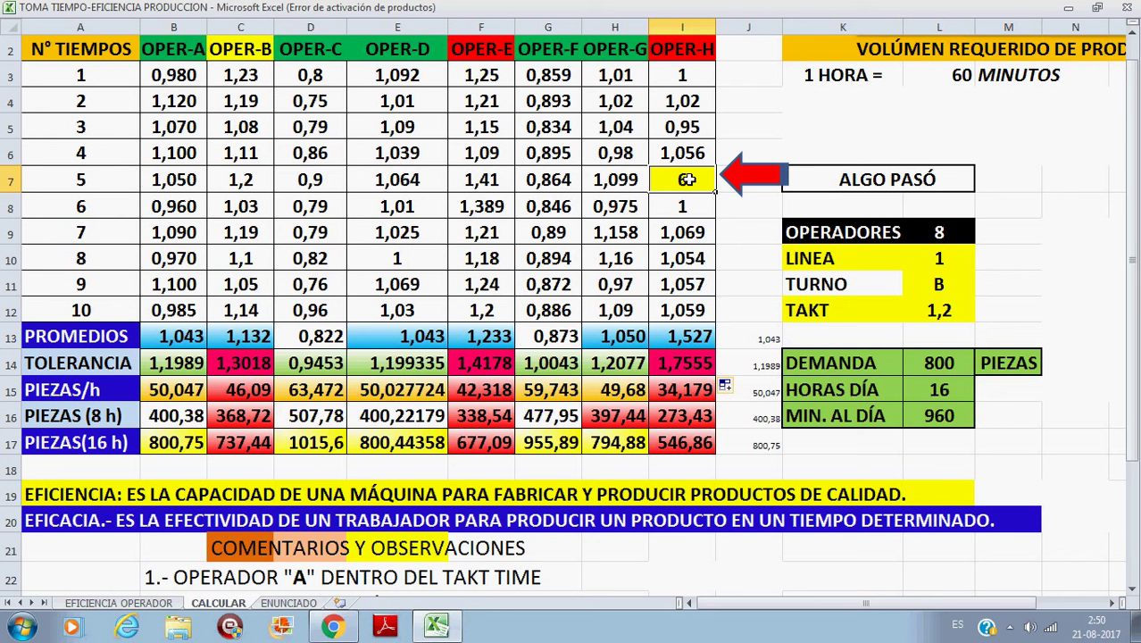
left_click(764, 136)
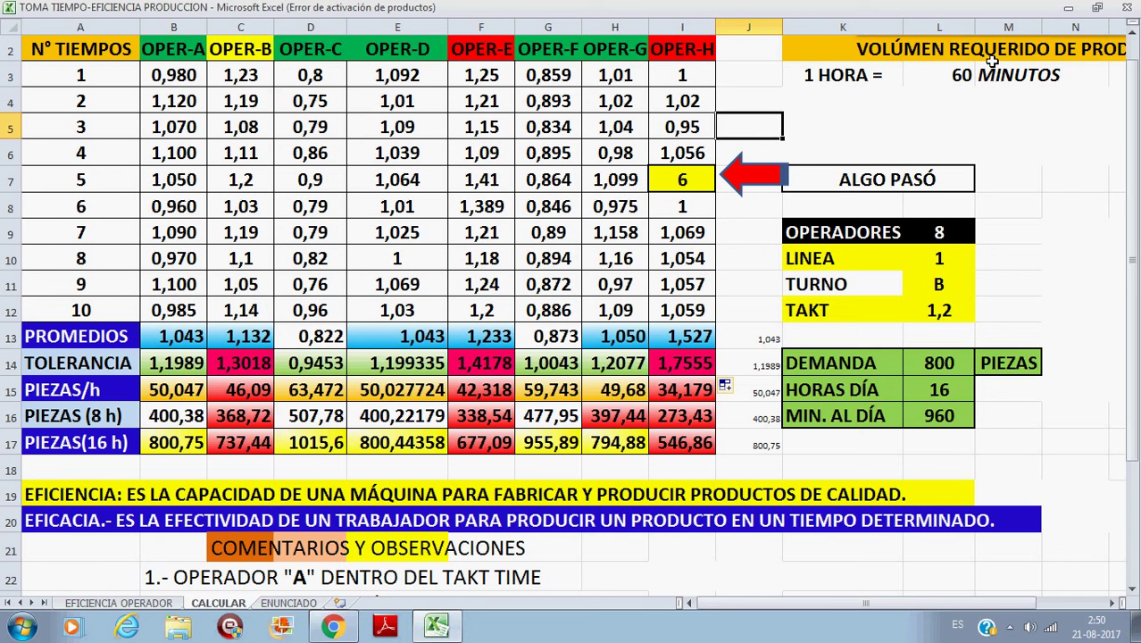
left_click(1132, 34)
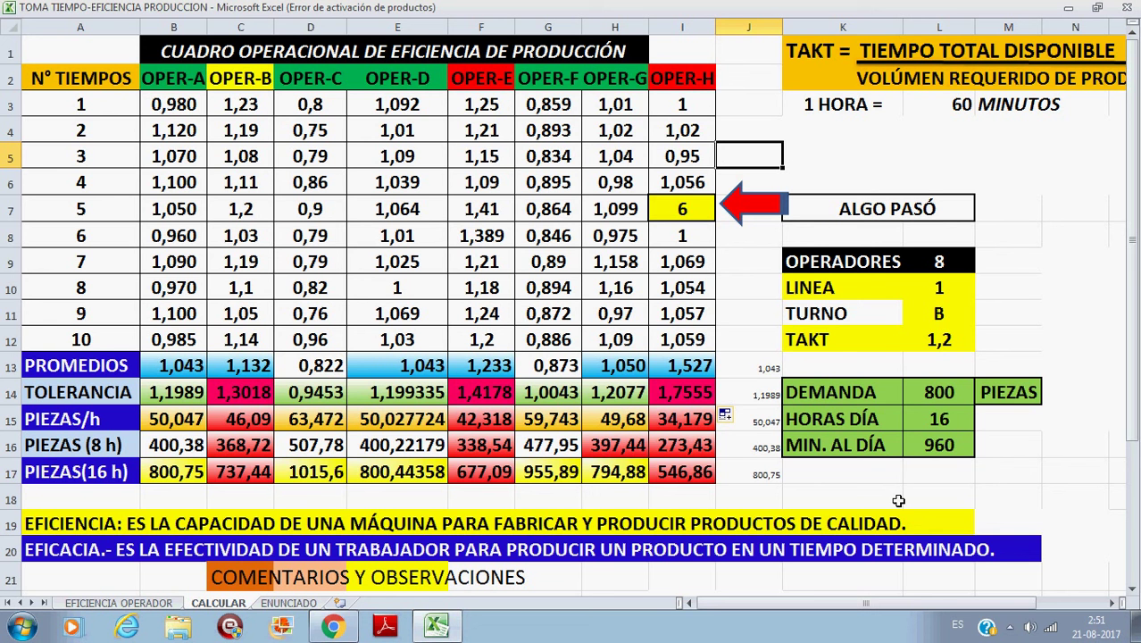
left_click(1010, 627)
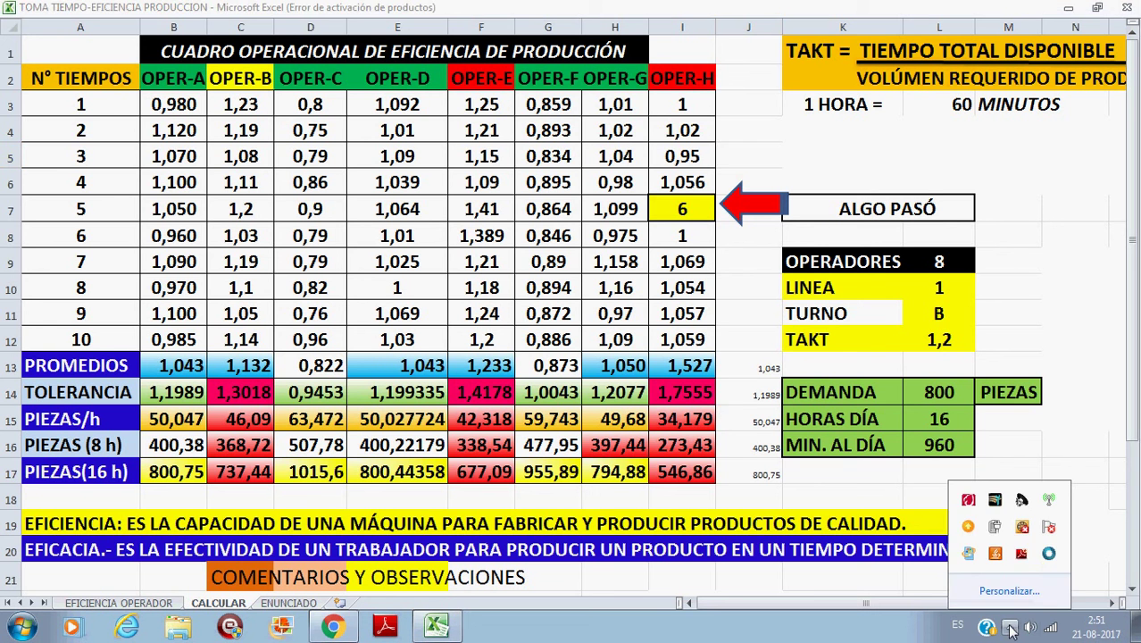